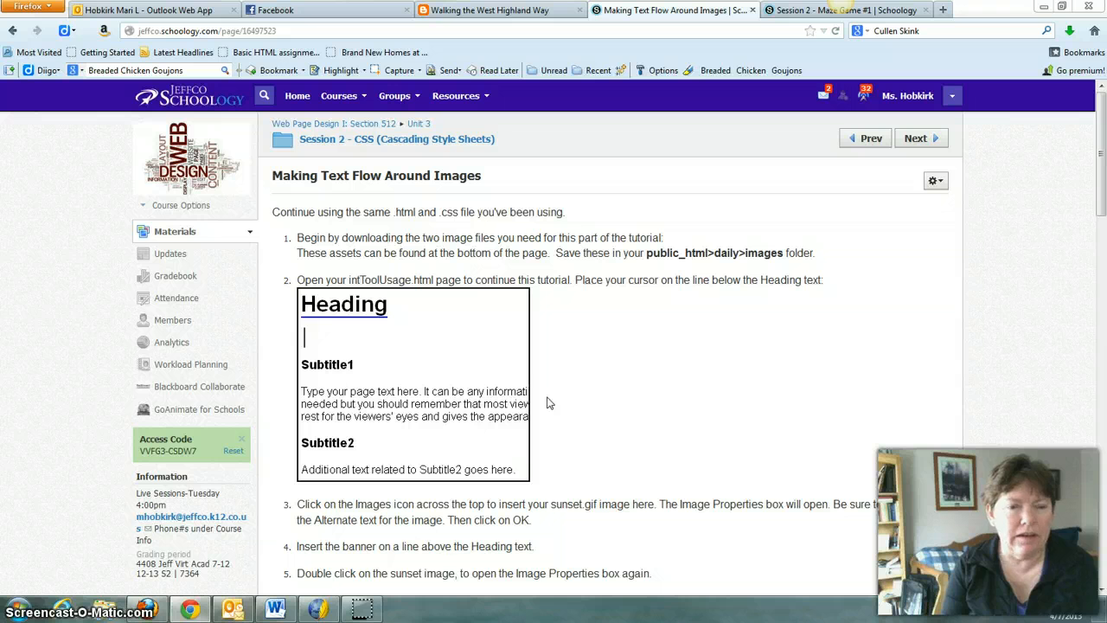
Switch to KompoZer to check the intToolUsage.html page, and return to the tutorial page in Firefox.
click(587, 407)
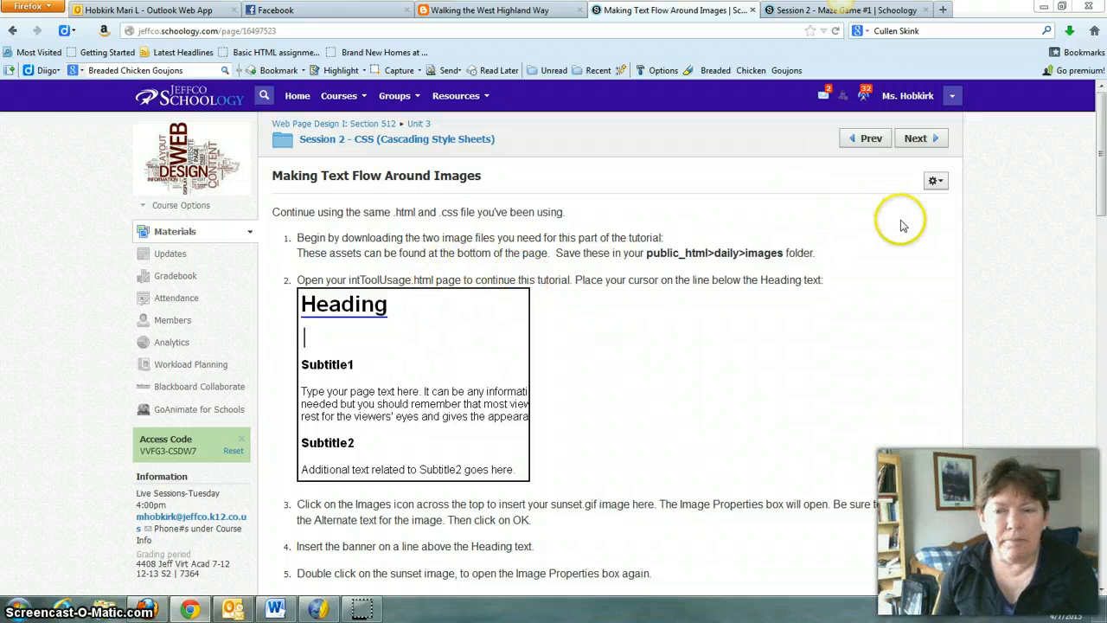
click(318, 610)
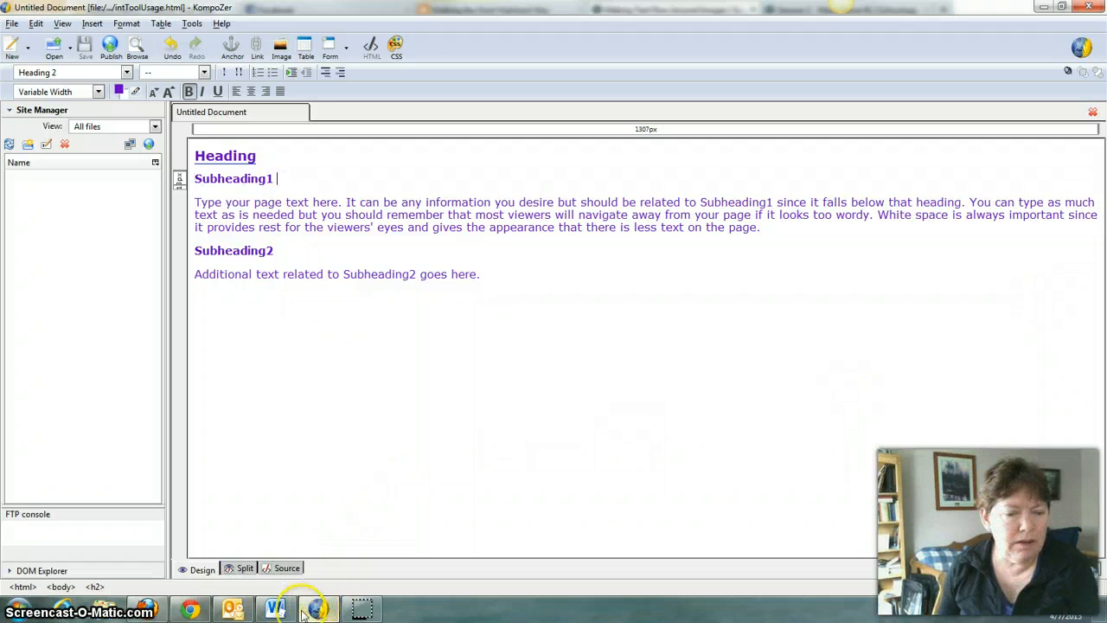
click(146, 608)
Download the sunset image attached at the end of the Making Text Flow Around Images page.
scroll(627, 398, down, 10)
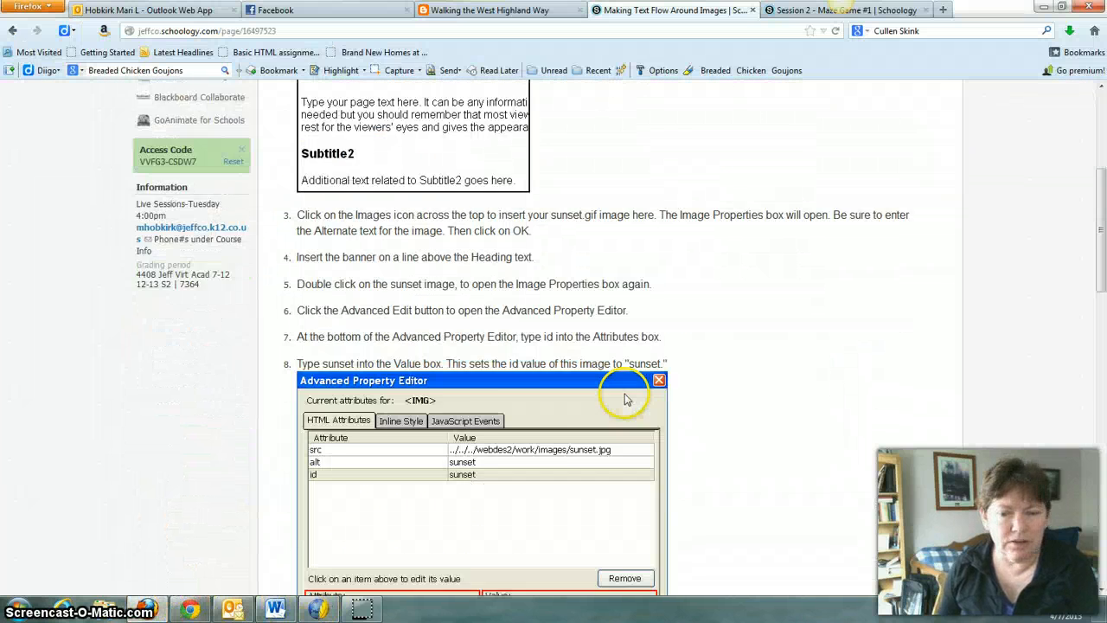
scroll(627, 398, down, 10)
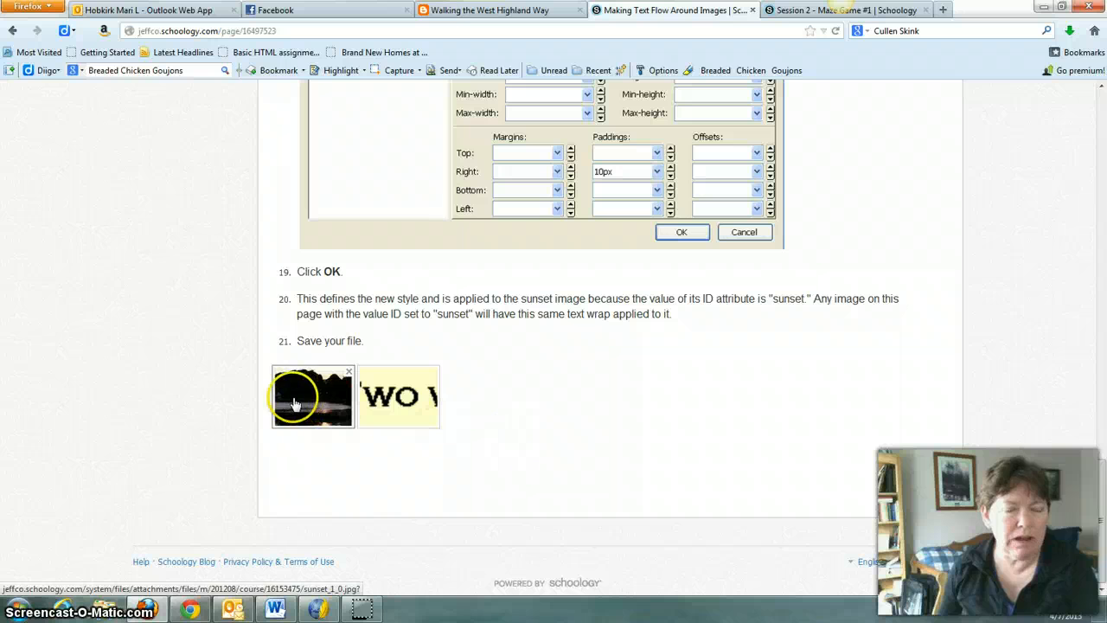
right_click(296, 402)
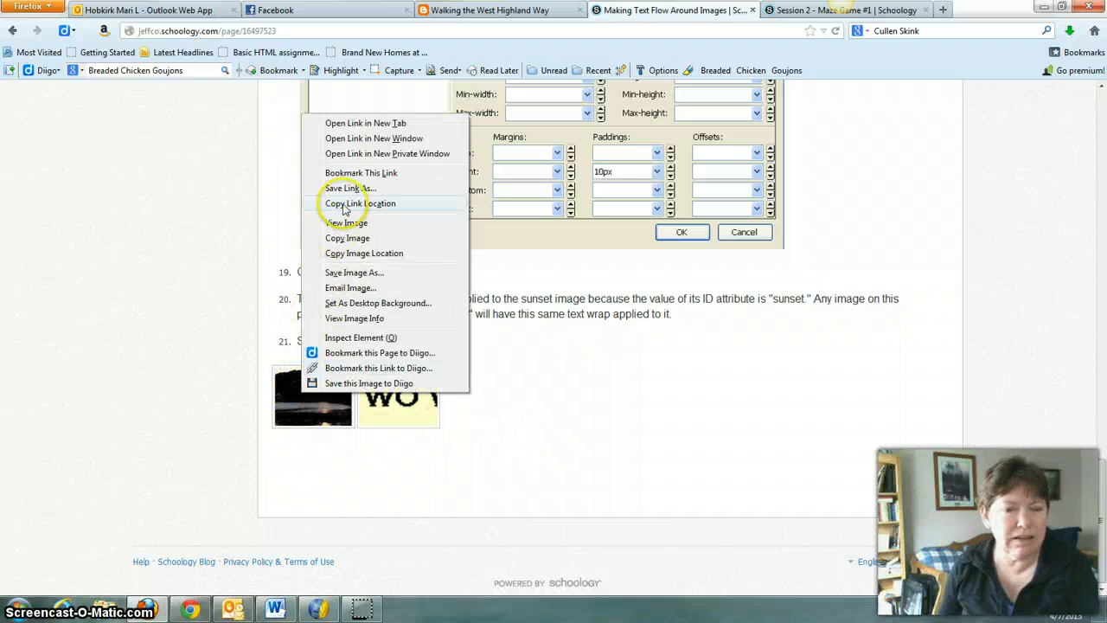
click(620, 390)
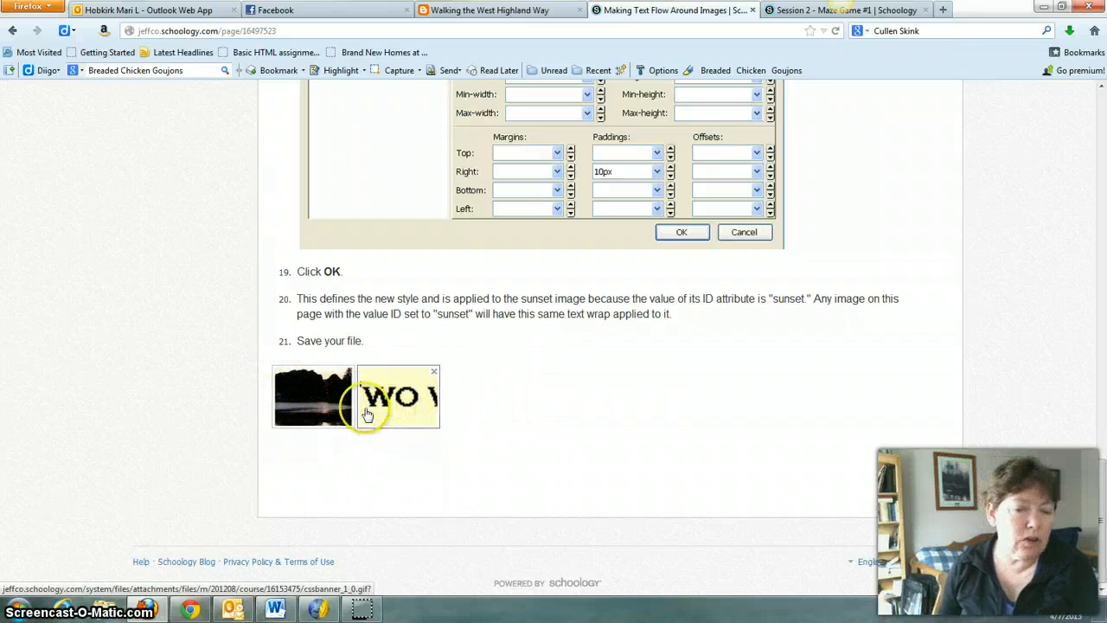
click(318, 403)
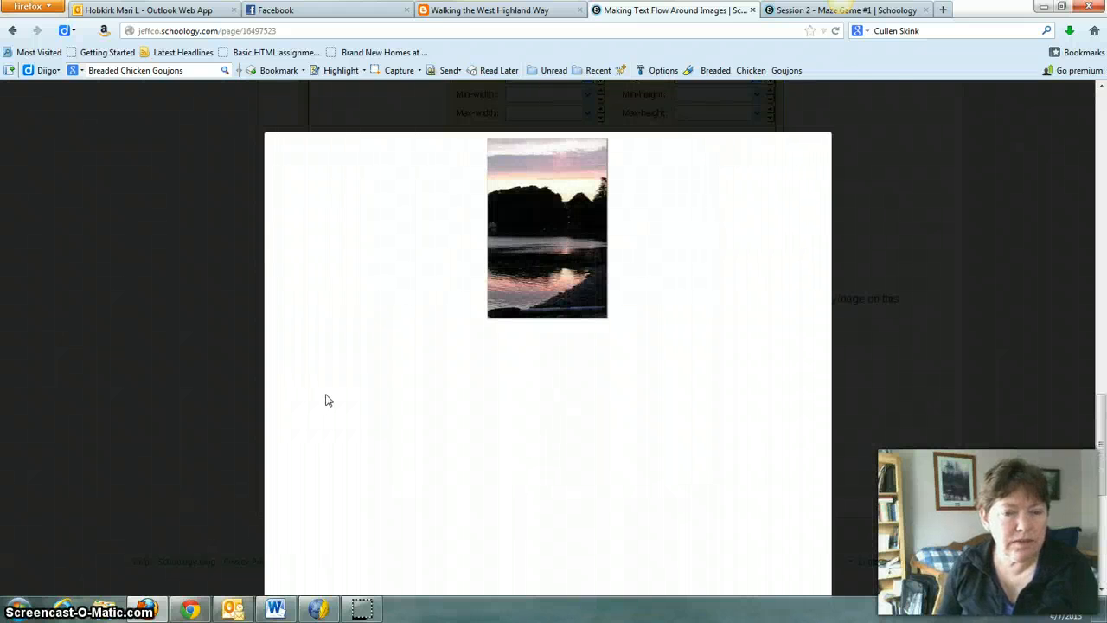
scroll(323, 400, down, 8)
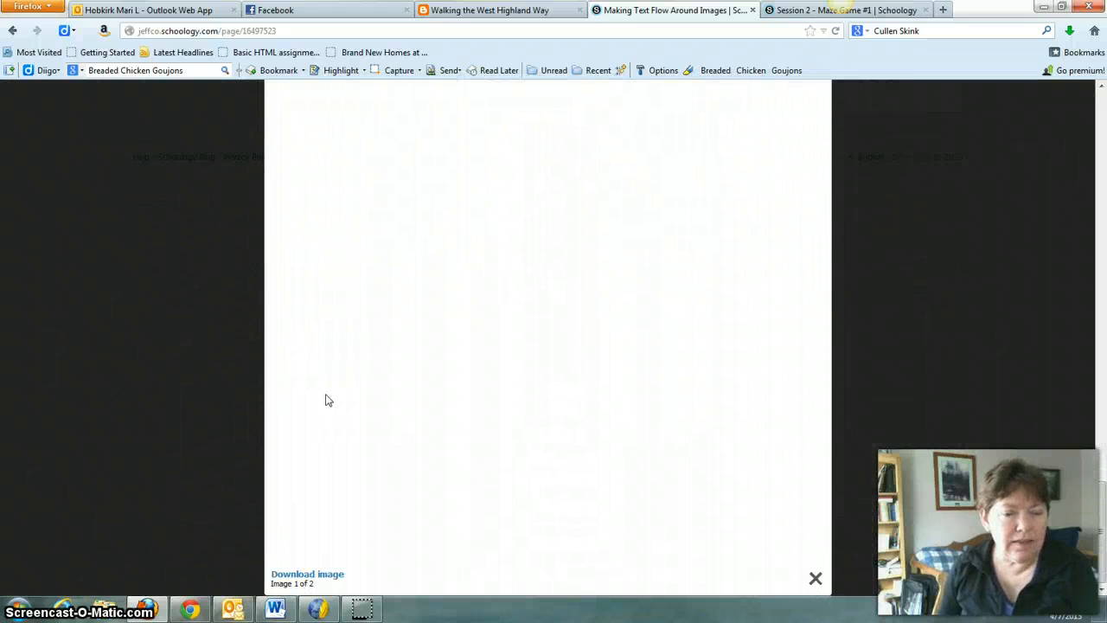
click(318, 574)
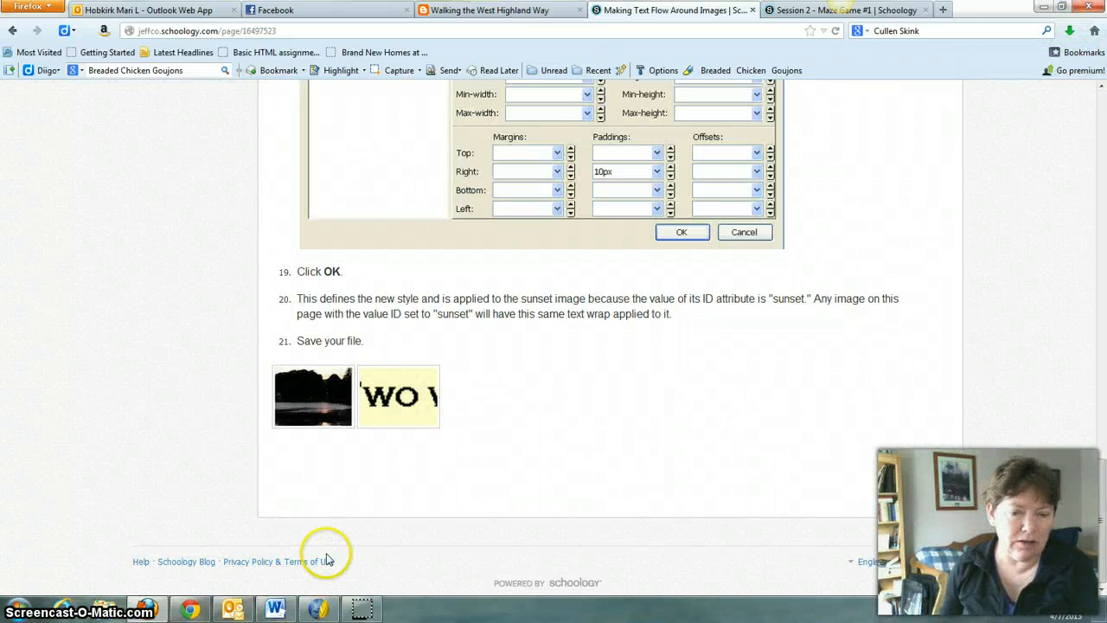
Download the attached Travel Journal banner image and save the cssbanner.gif file.
click(383, 402)
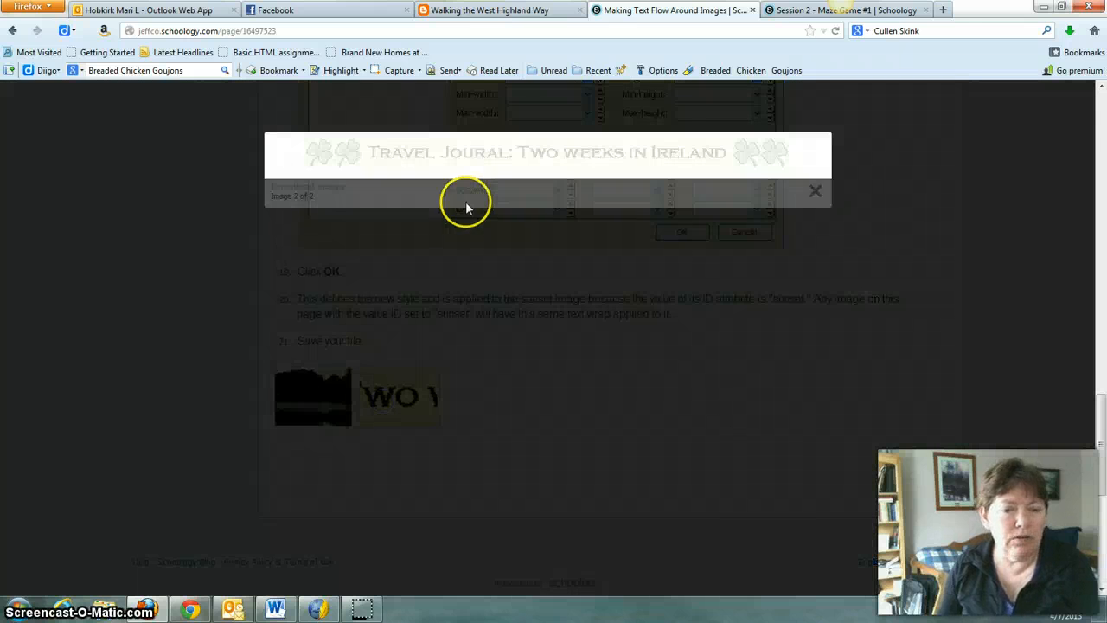
click(329, 187)
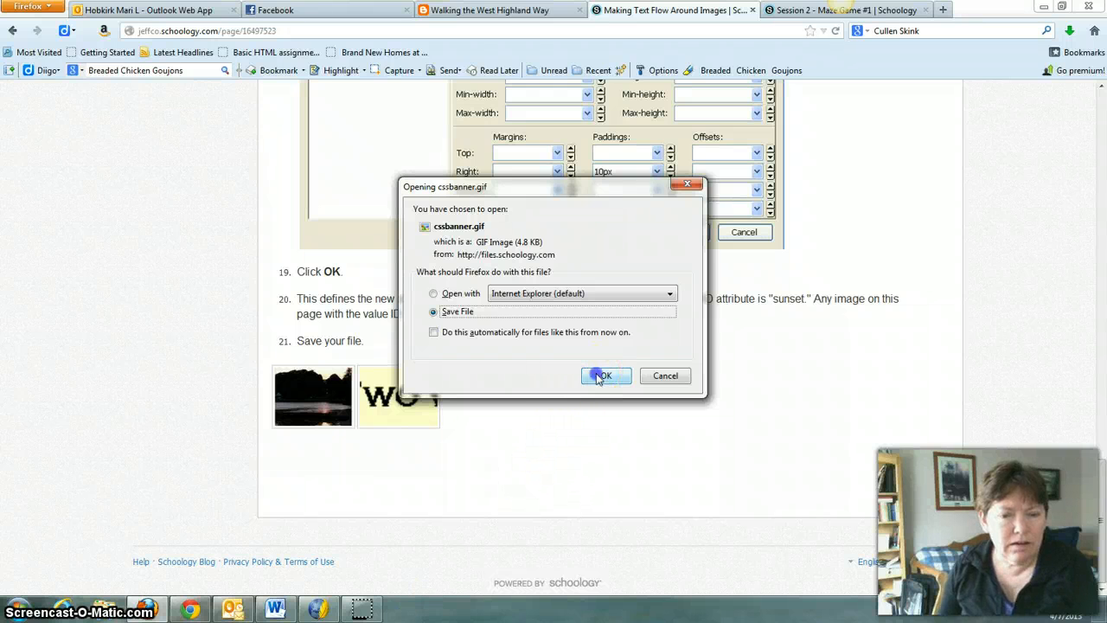
click(603, 375)
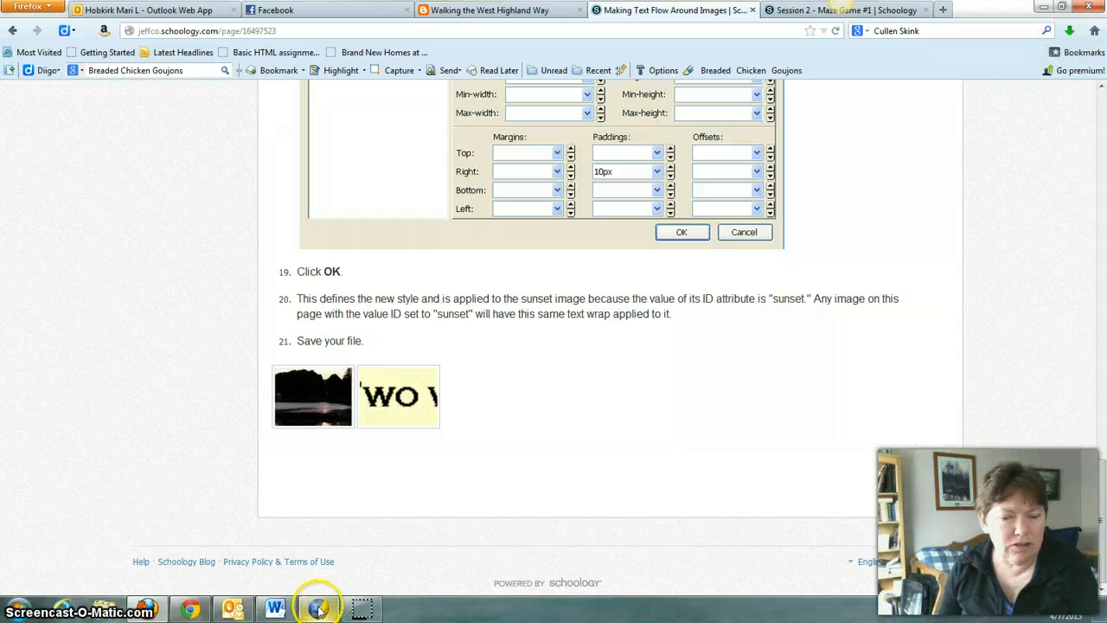
Copy the cssbanner and sunset image files from the Downloads folder in Windows Explorer.
mouse_move(274, 610)
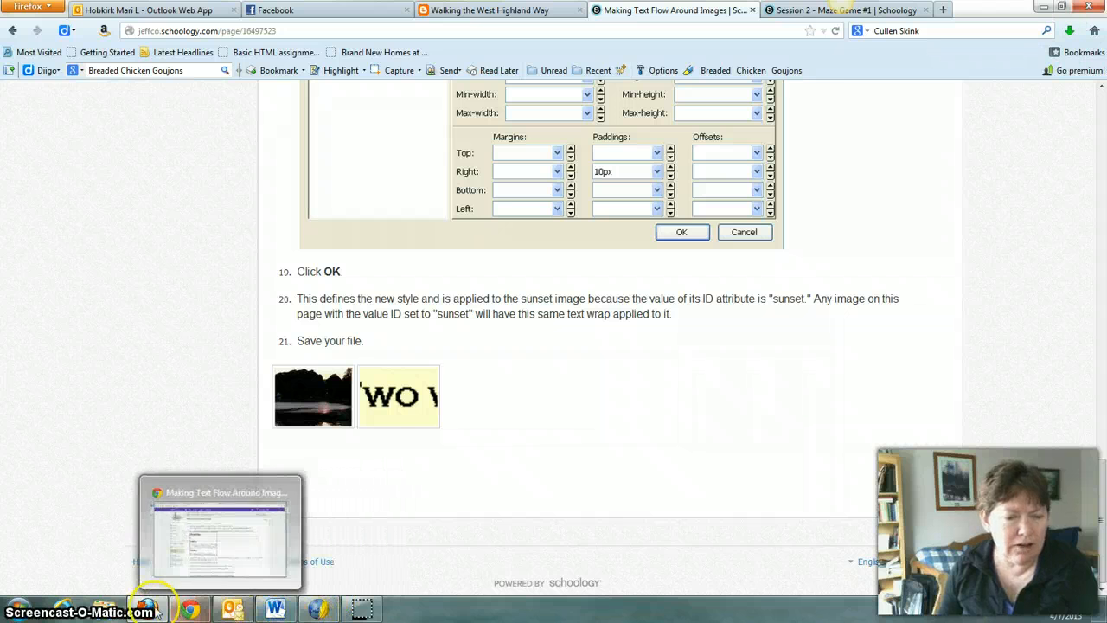
click(106, 609)
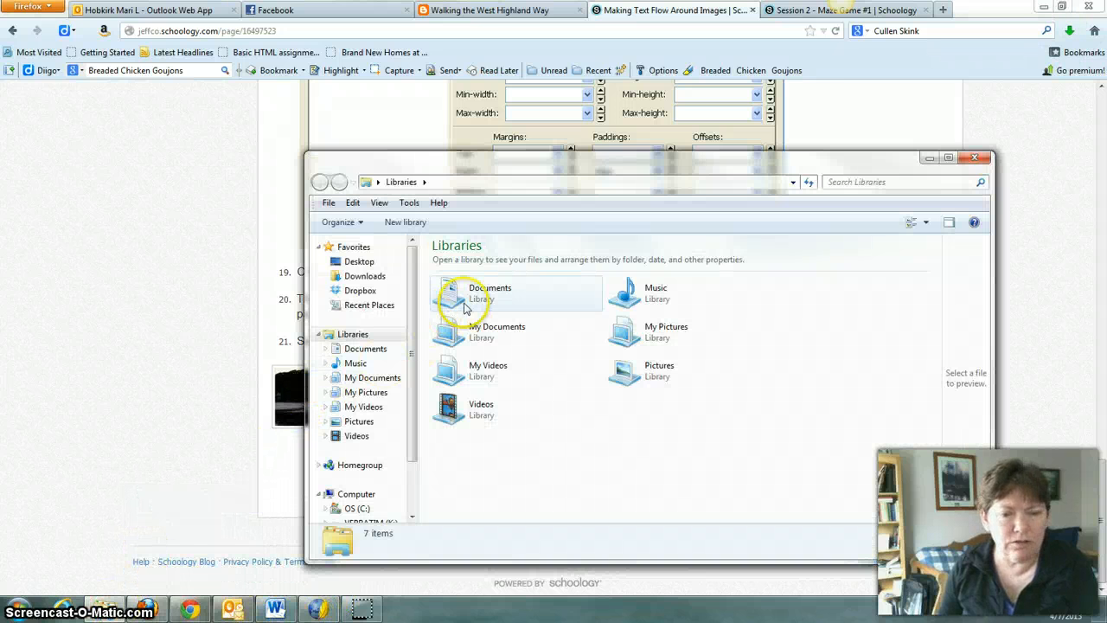
click(364, 276)
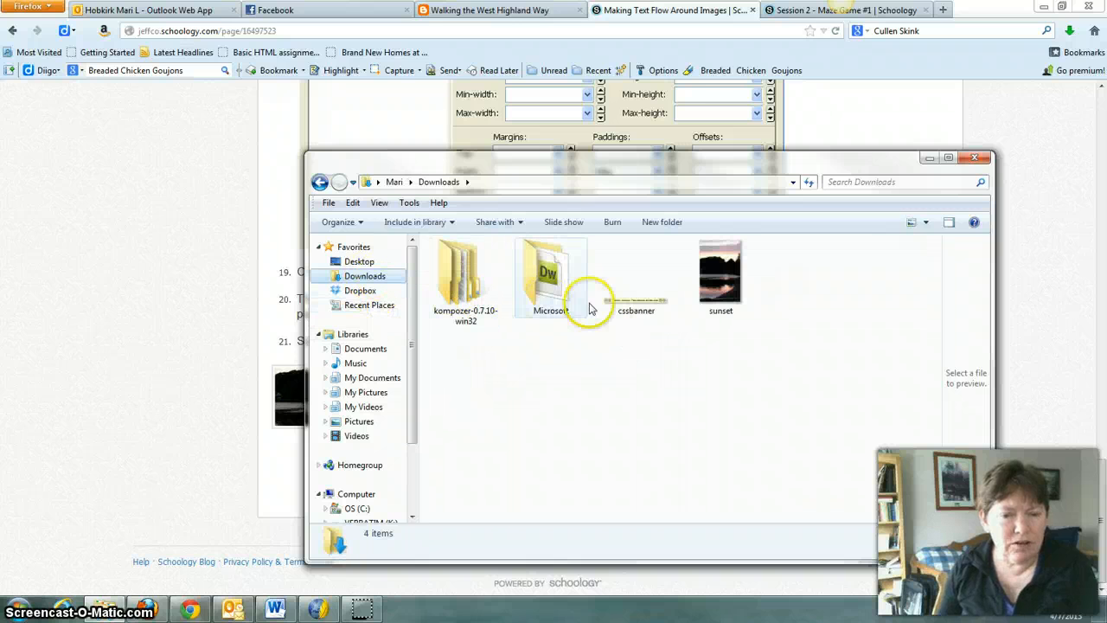
click(633, 310)
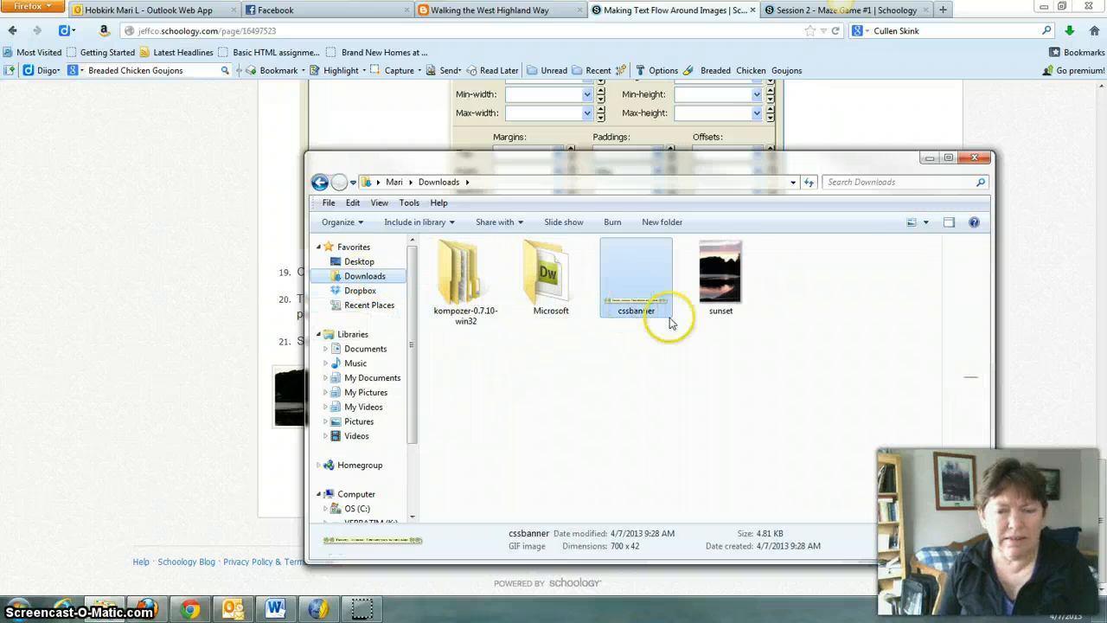
ctrl+click(726, 286)
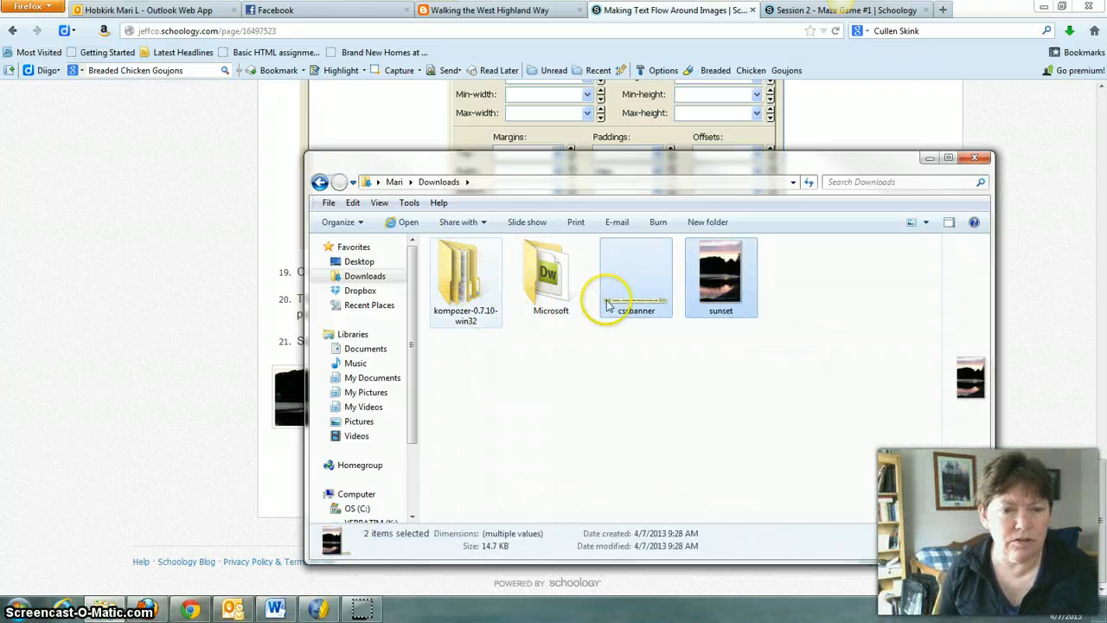
right_click(653, 294)
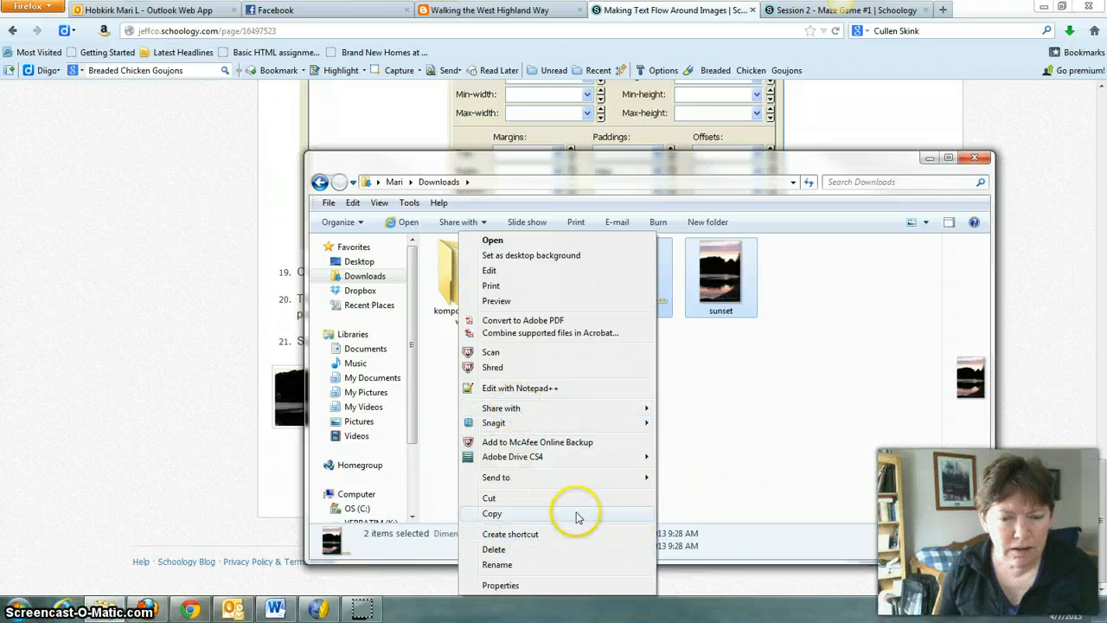
click(490, 513)
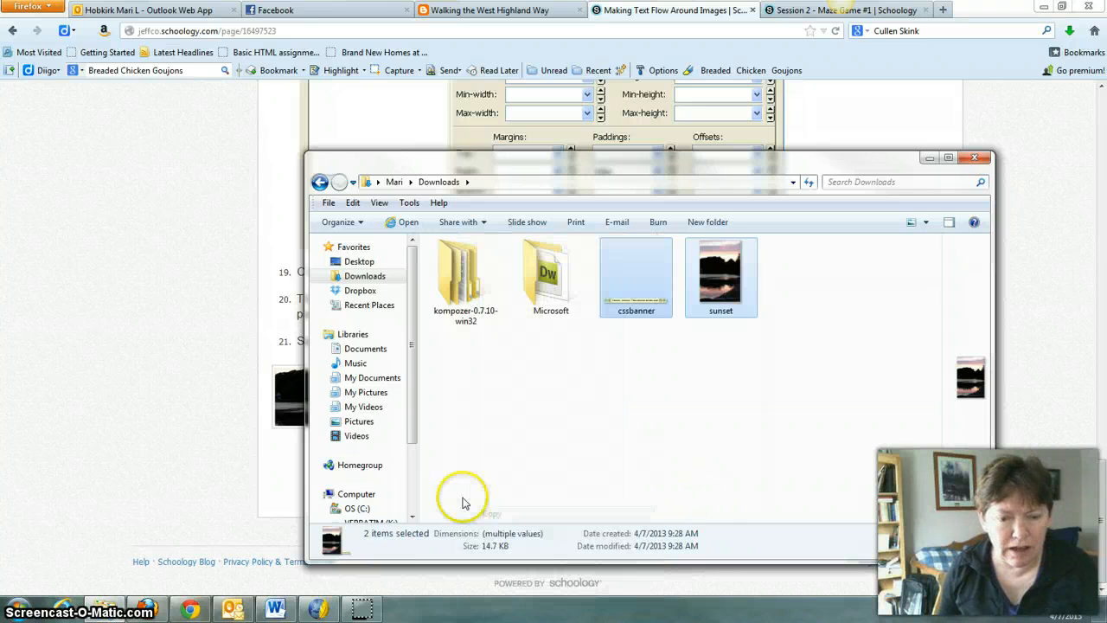
Go to the images folder under Documents > VirtualAcademy > Spring 2013 > WebDesign > HS > public_html > daily.
click(363, 349)
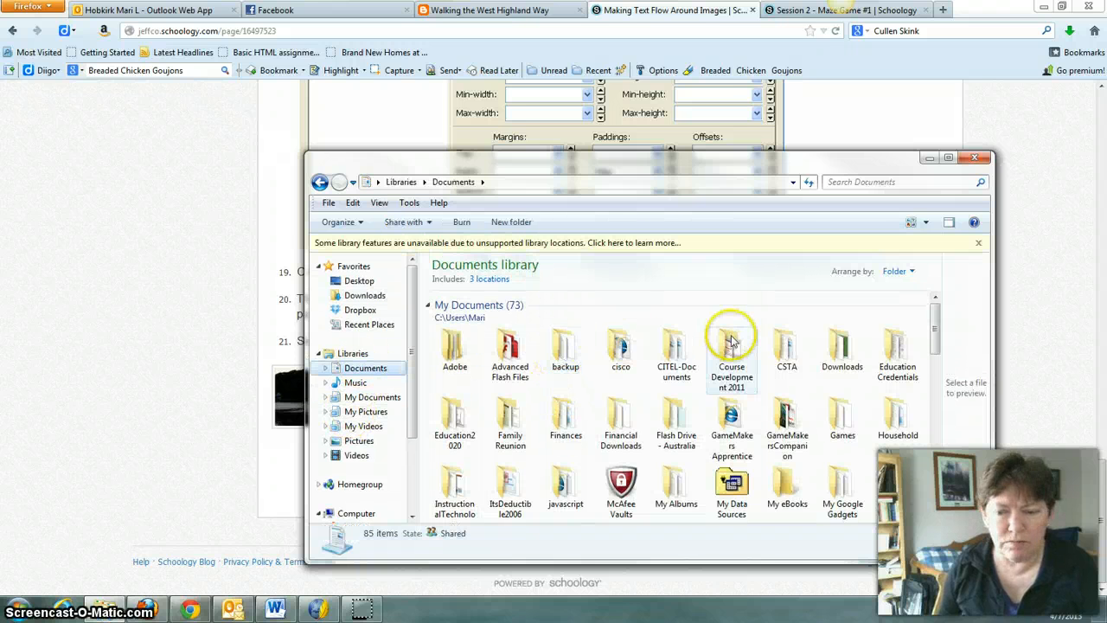
drag(934, 333, 929, 437)
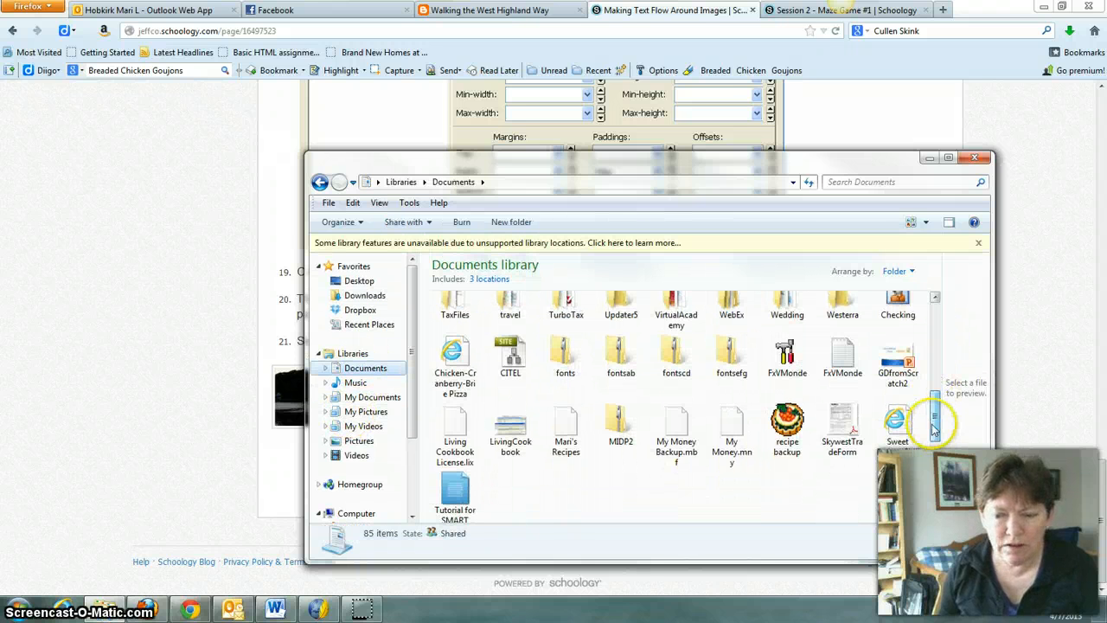
double_click(675, 310)
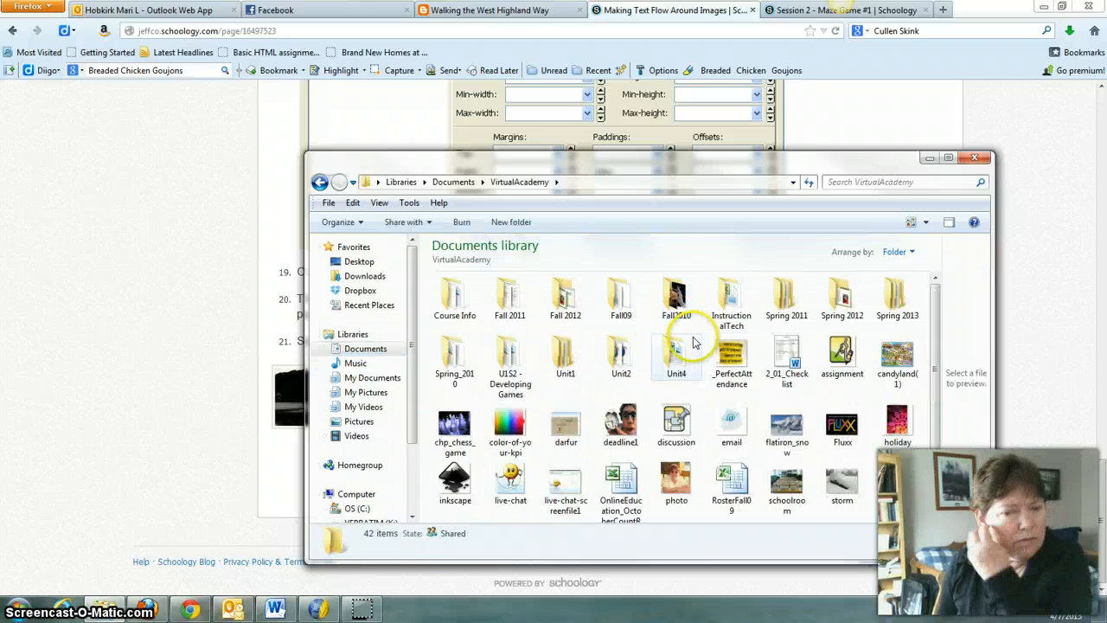
click(889, 310)
double_click(888, 310)
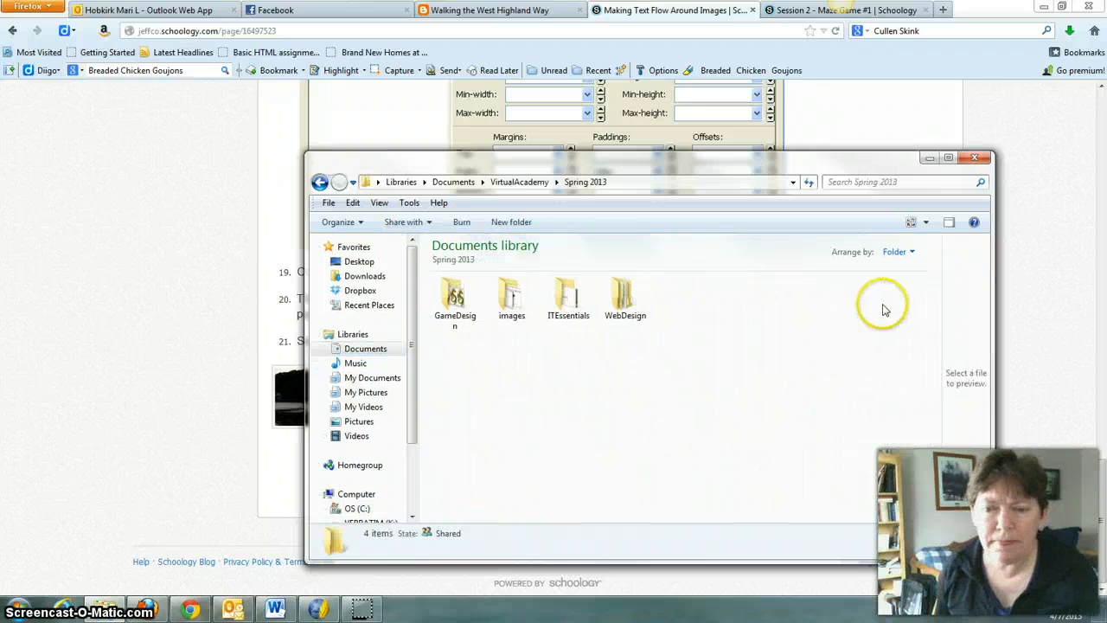
double_click(623, 313)
double_click(511, 301)
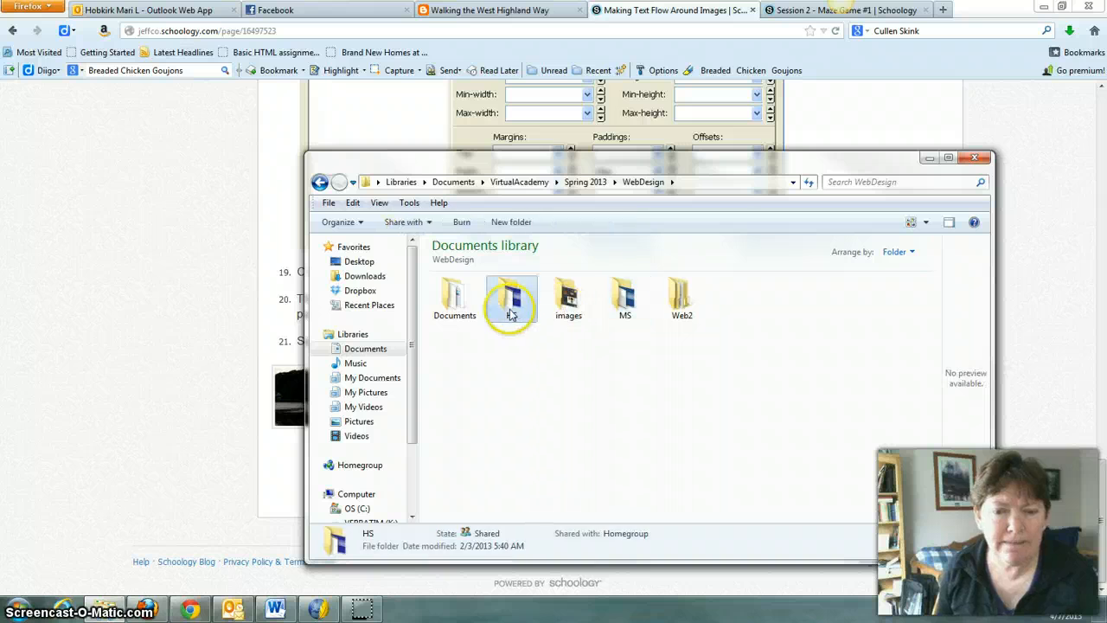
double_click(455, 301)
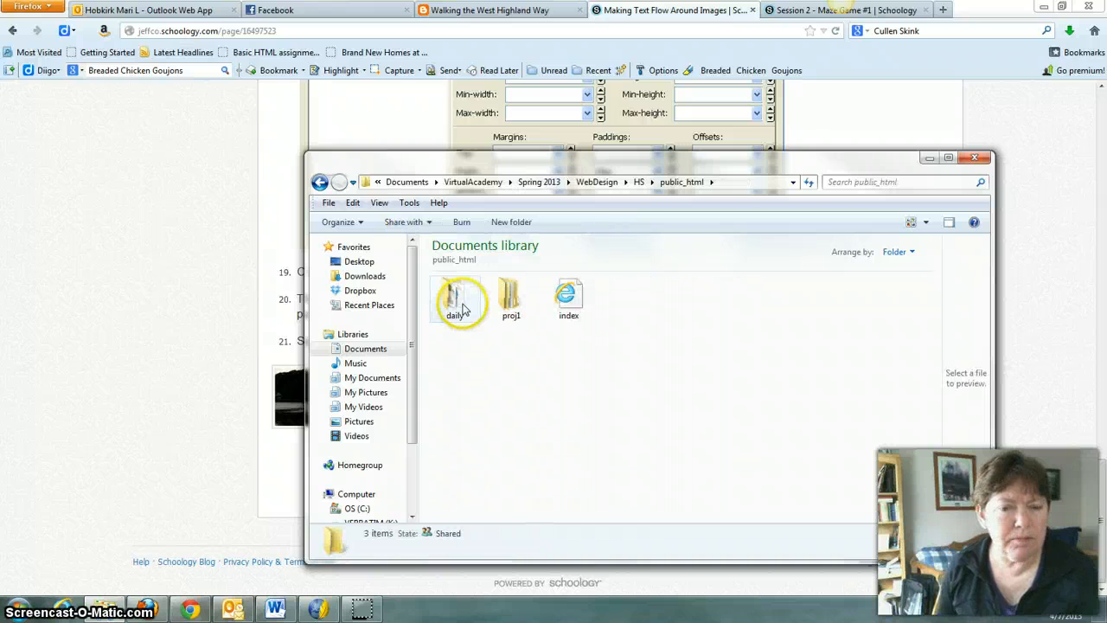
double_click(457, 300)
double_click(462, 310)
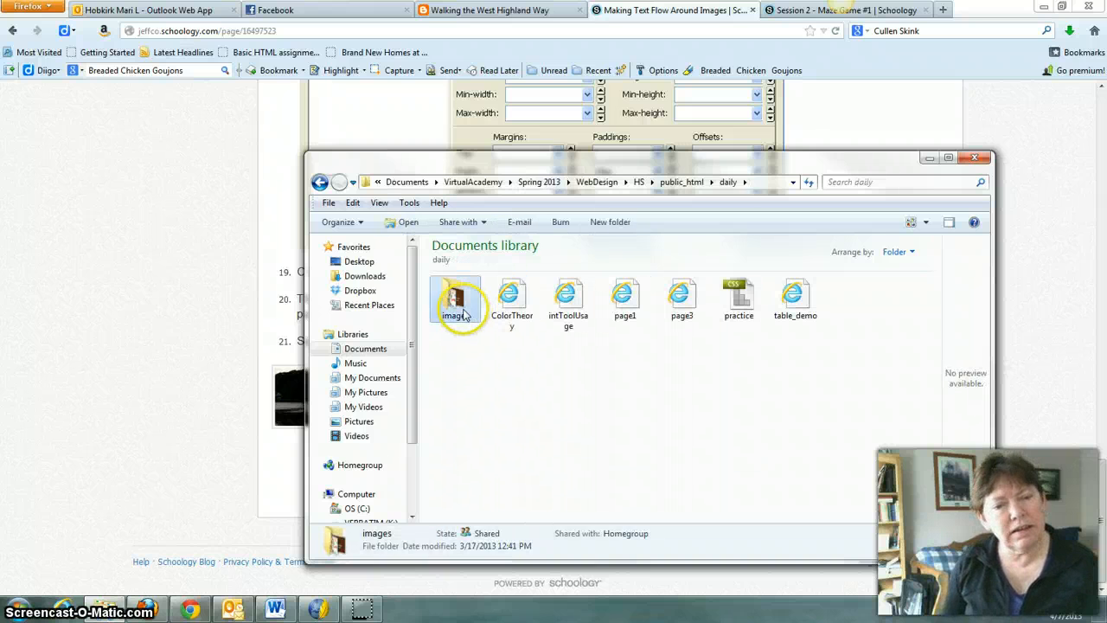
Paste the two copied image files into the daily images folder and close the file window.
right_click(502, 375)
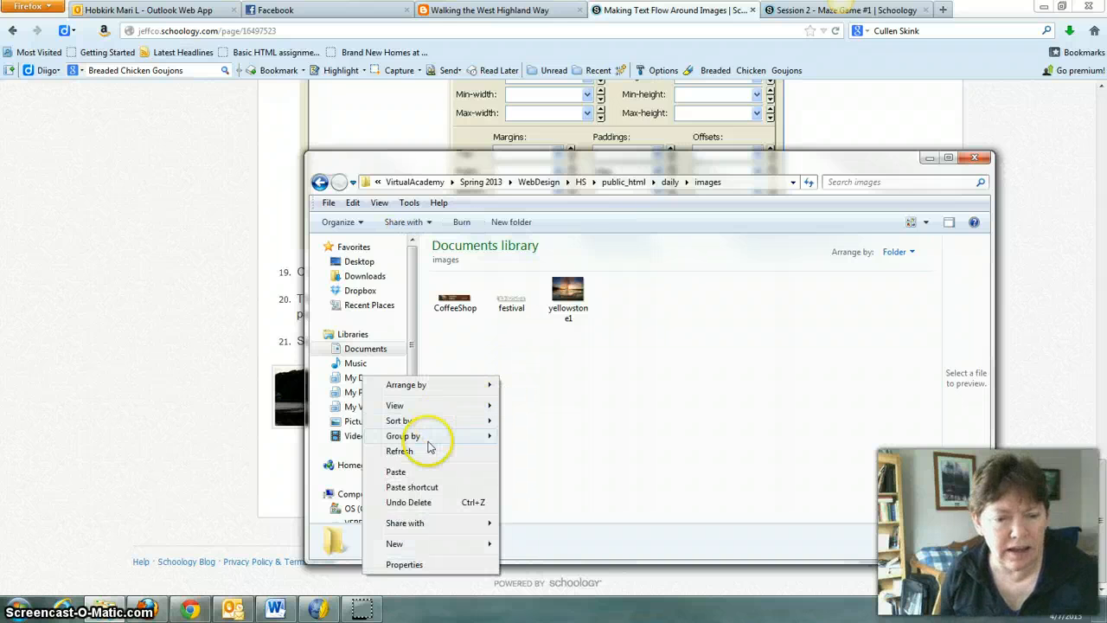
click(420, 471)
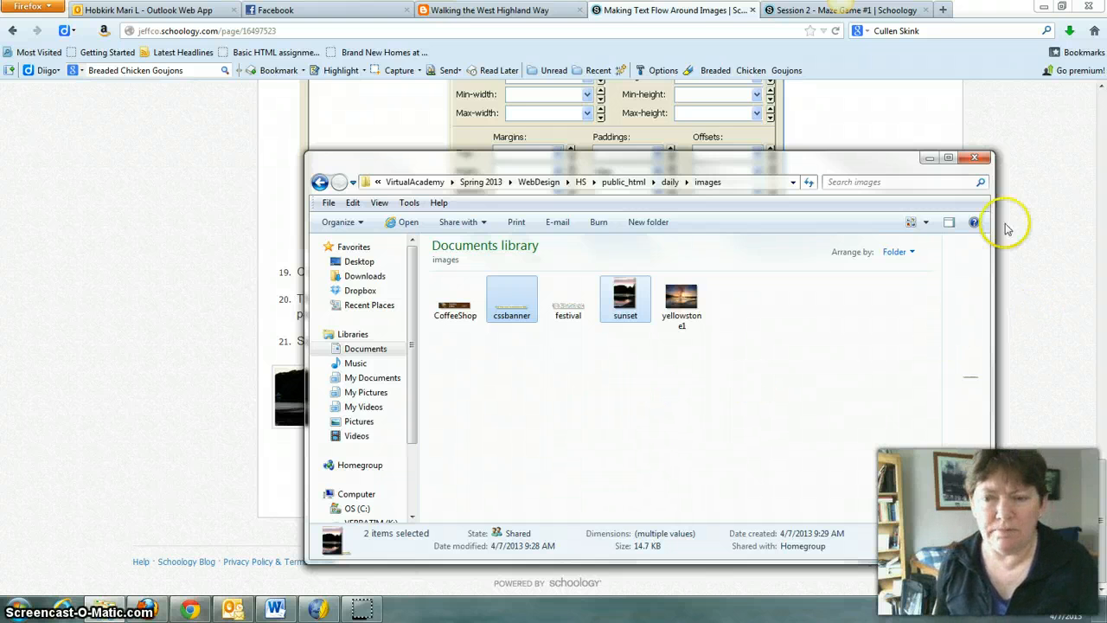
click(975, 157)
Switch to KompoZer and add an empty line below the Heading text of intToolUsage.html.
scroll(626, 396, up, 5)
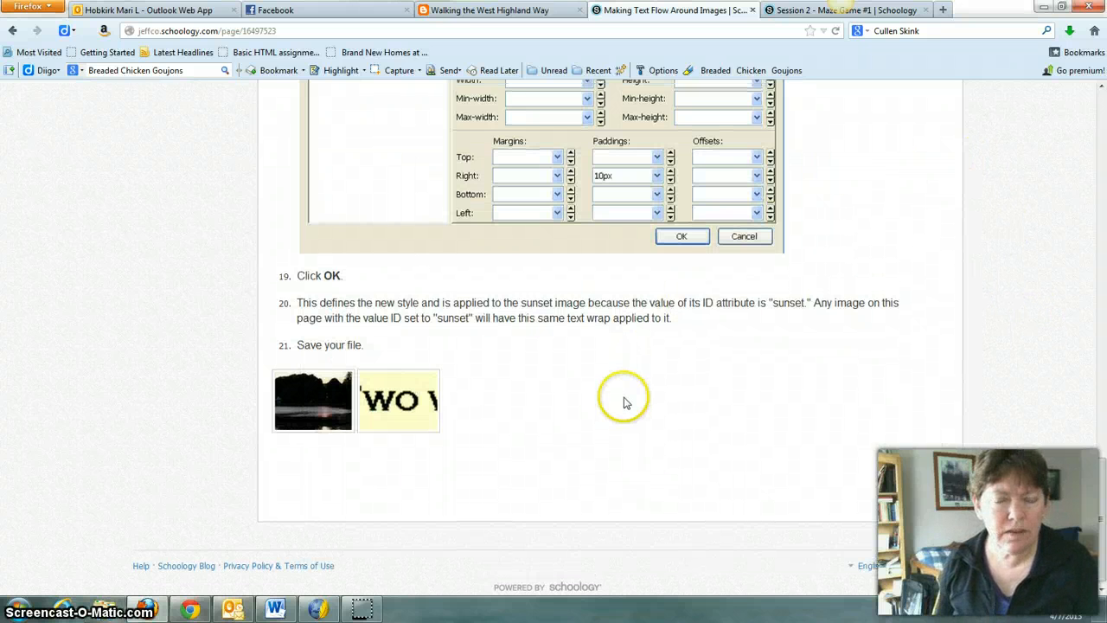
click(317, 610)
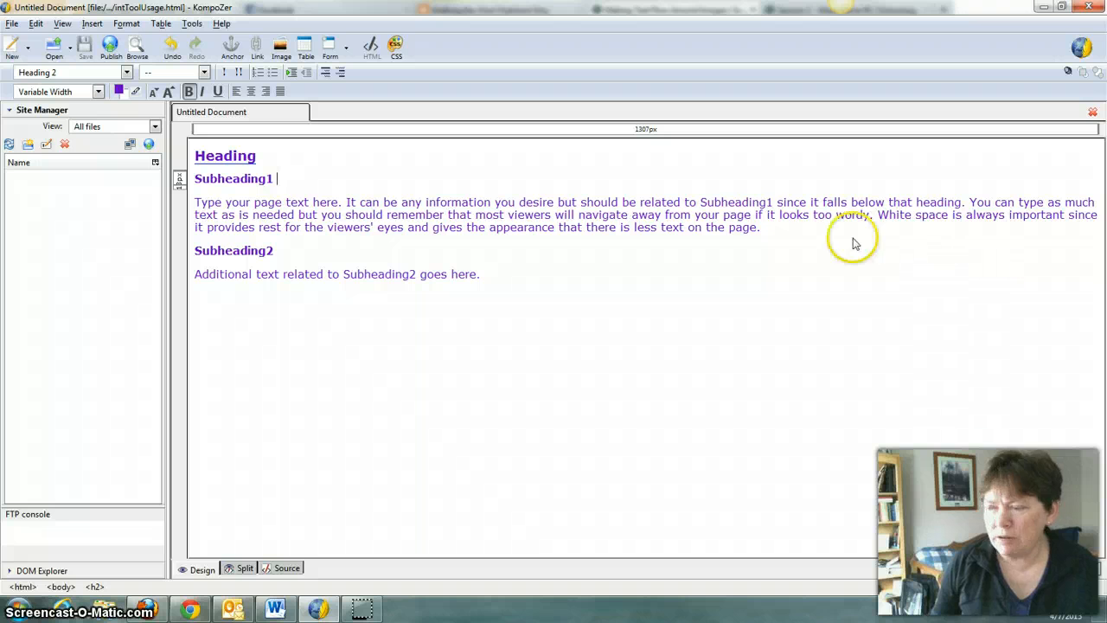
click(270, 157)
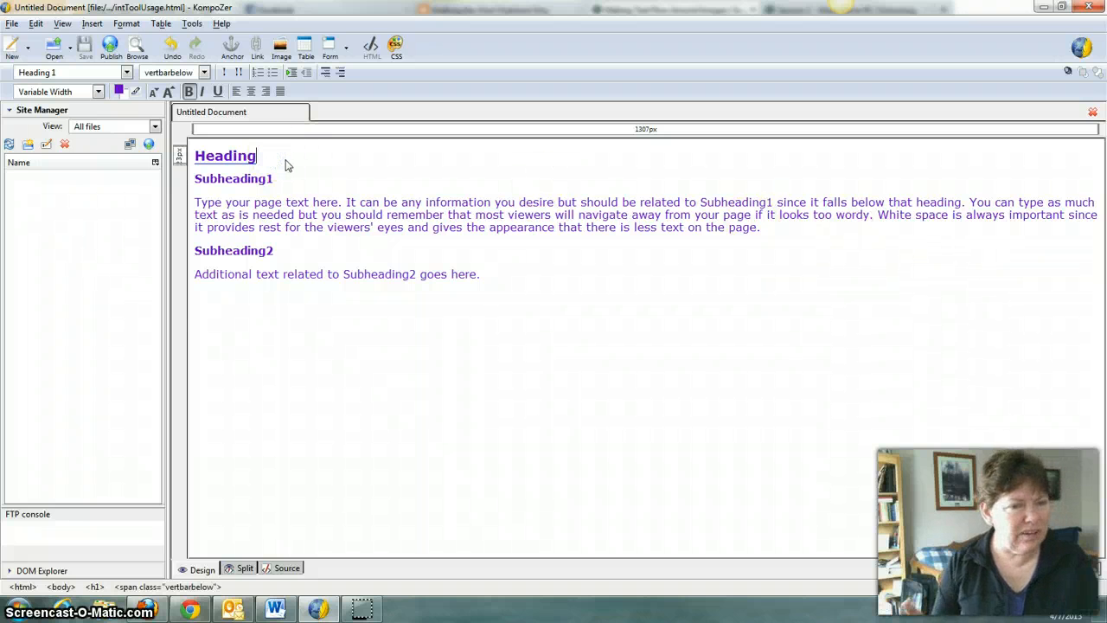
key(Return)
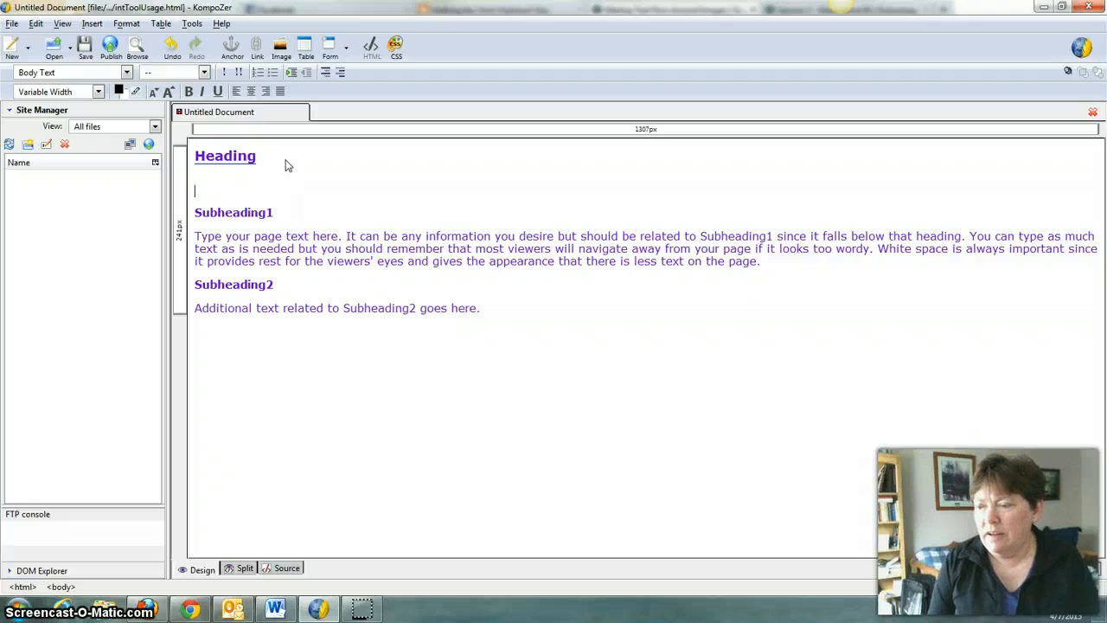
Choose images/sunset.jpg as a new image for the empty line below the Heading and give it the alternate text "sunset".
click(280, 48)
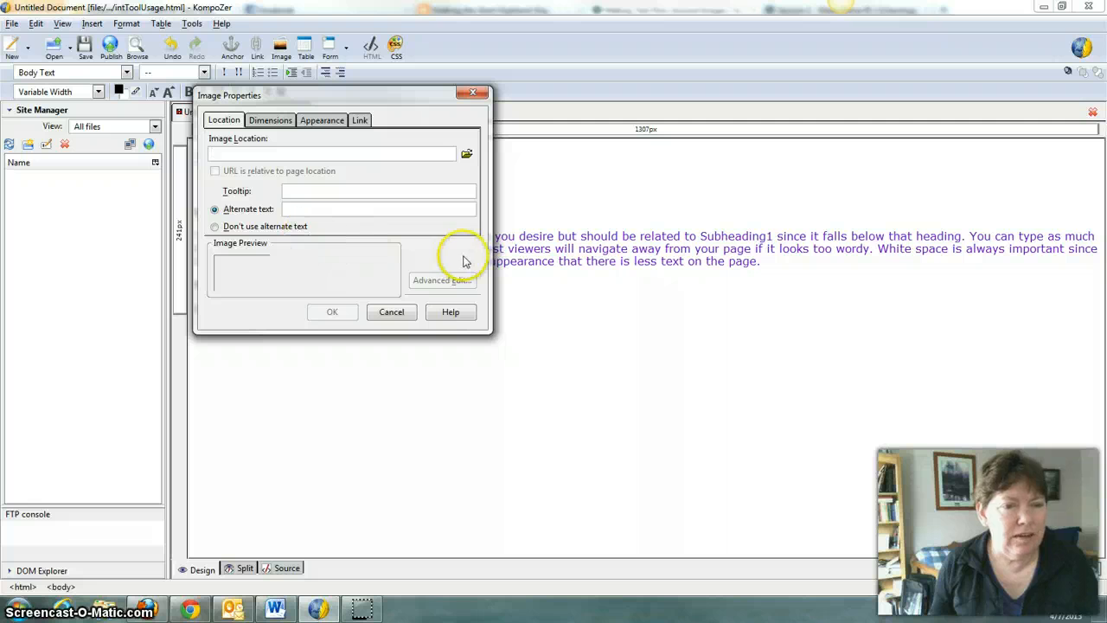
key(alt+Tab)
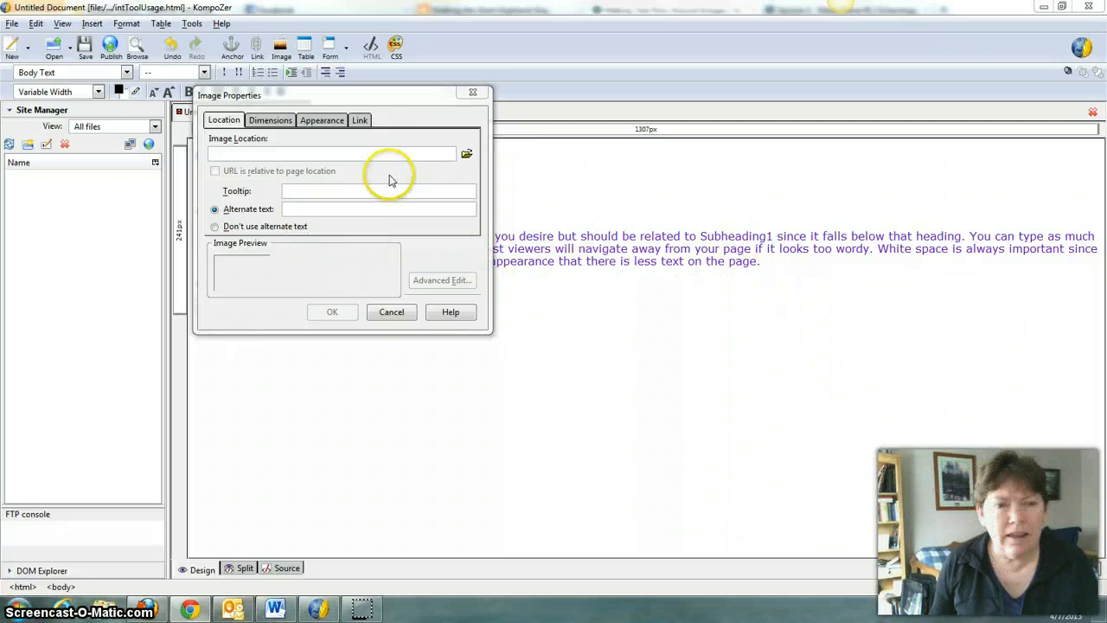
click(466, 153)
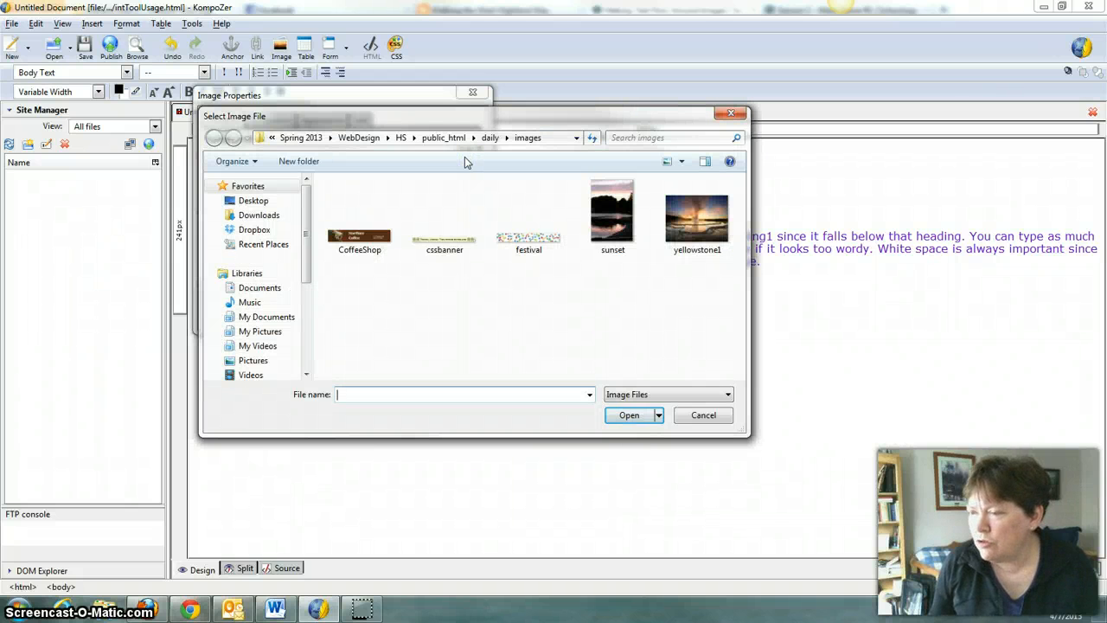
click(605, 216)
click(628, 415)
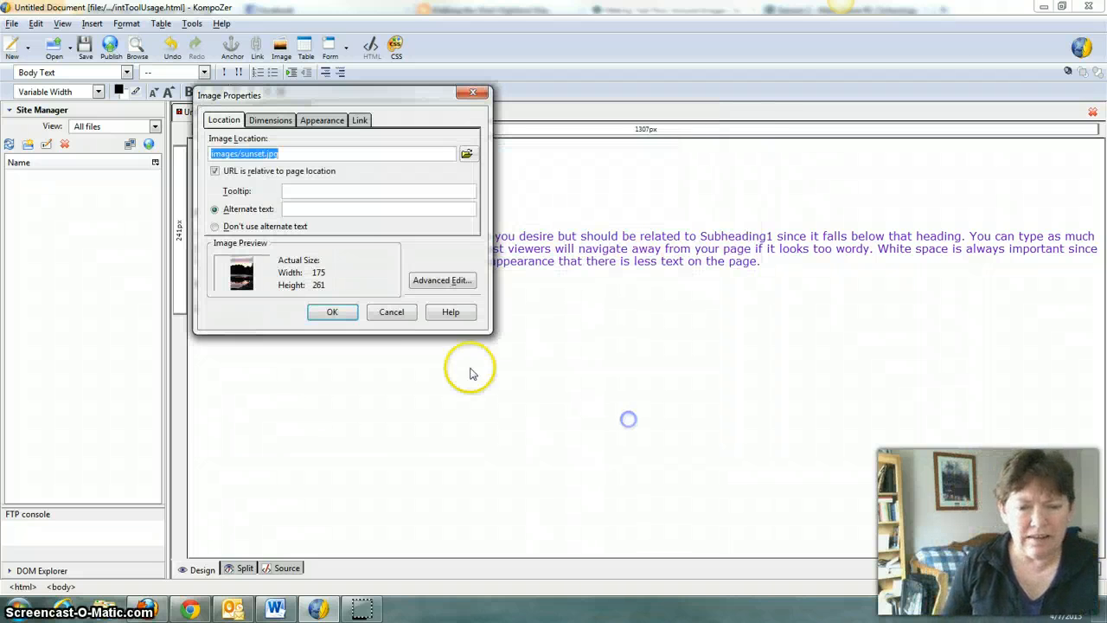
click(309, 210)
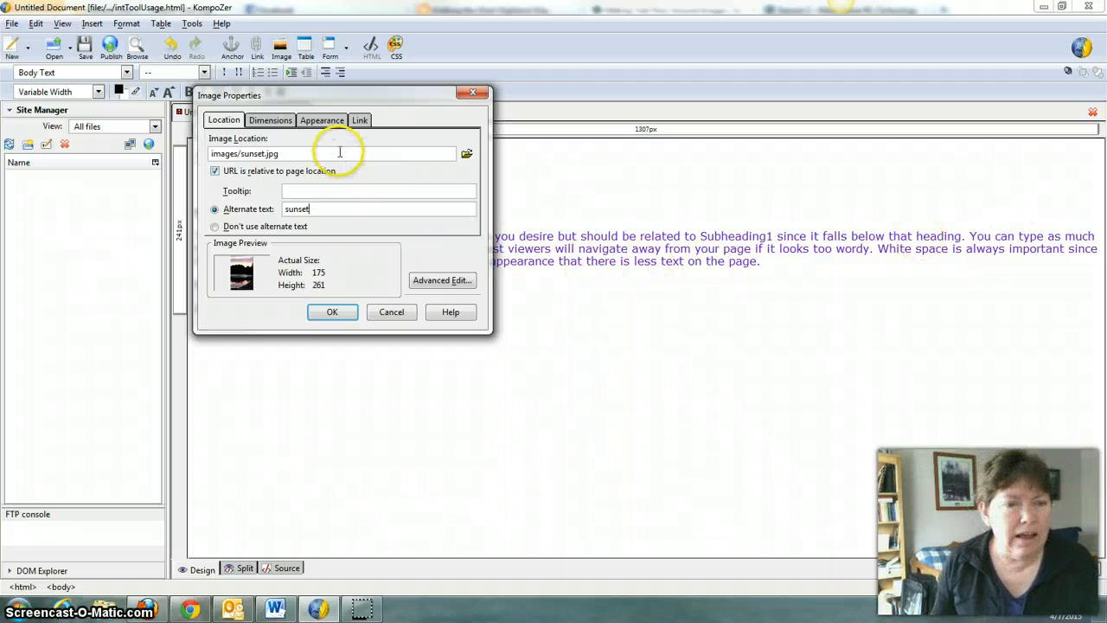
Add an id attribute with the value "sunset" to the image and insert it into the page.
click(432, 278)
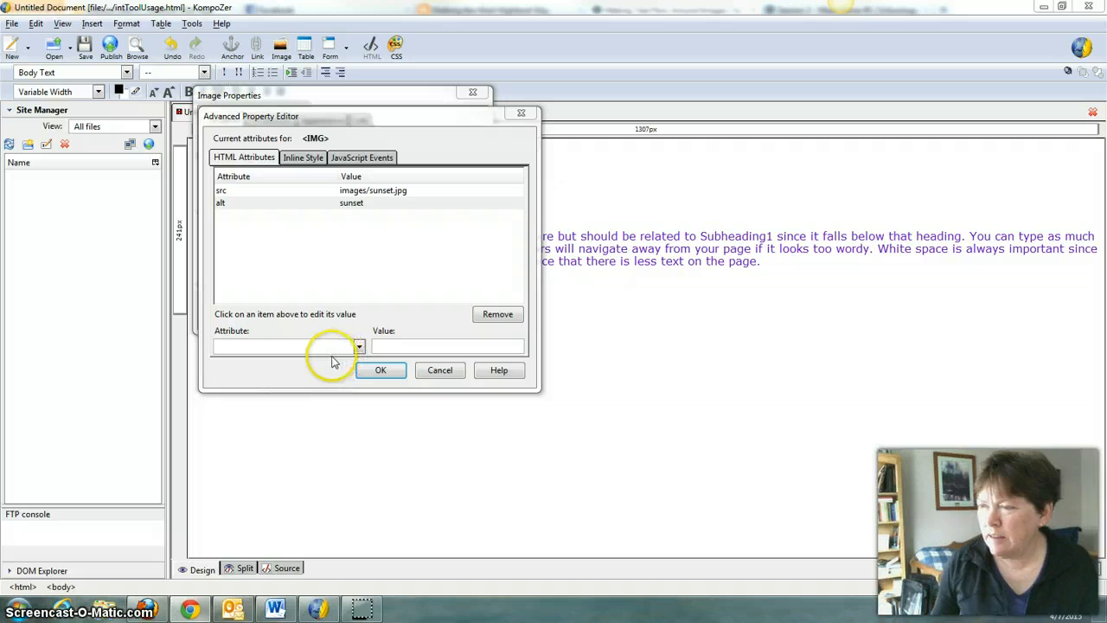
click(244, 346)
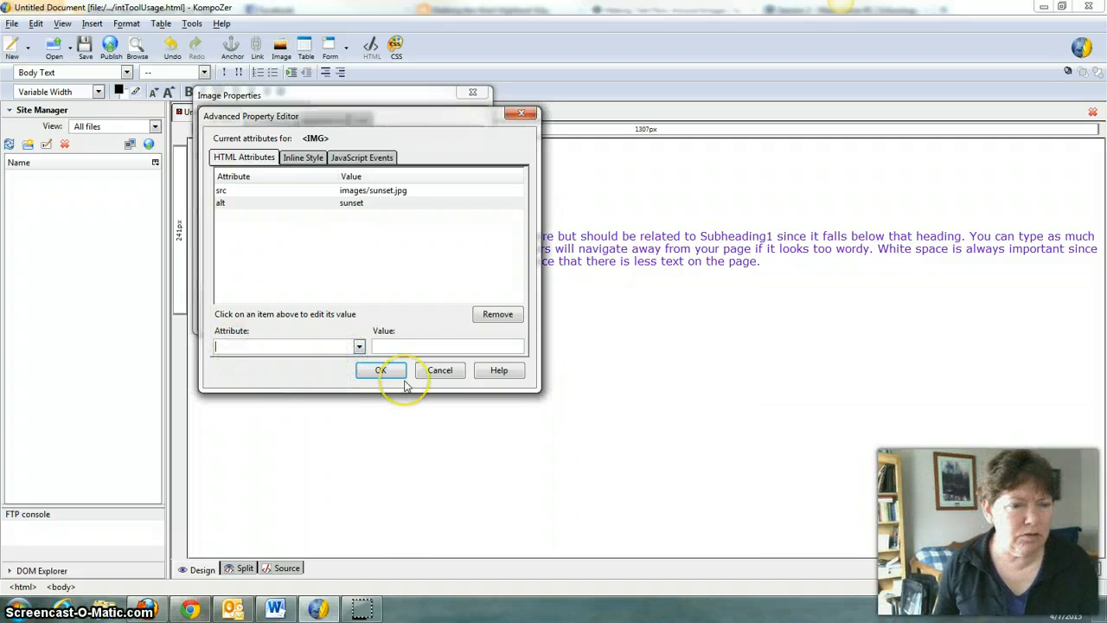
text(id)
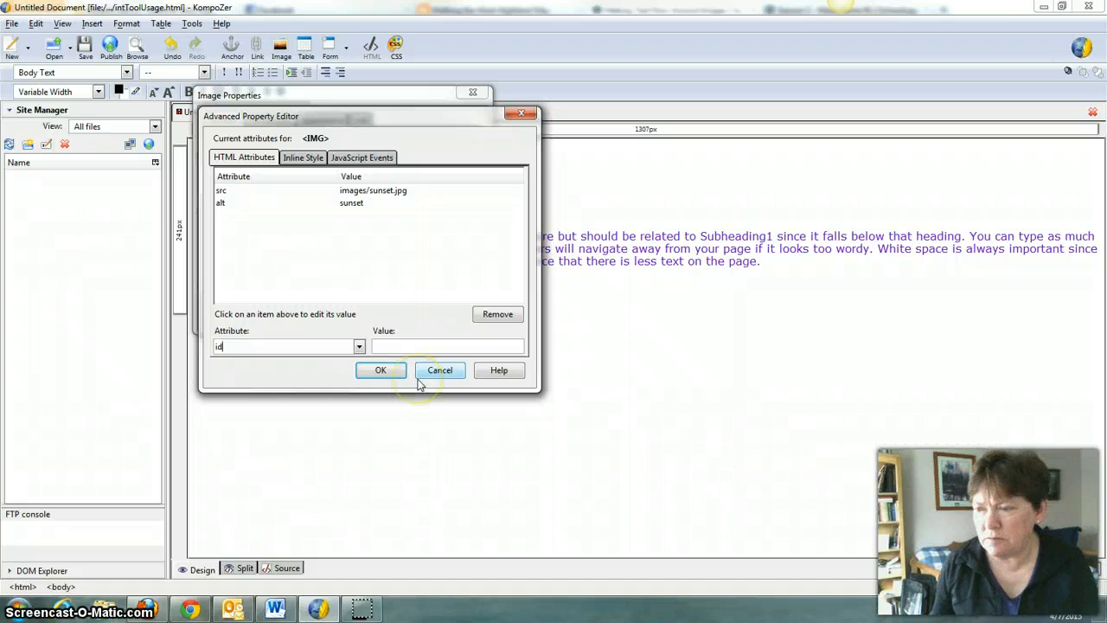
click(426, 342)
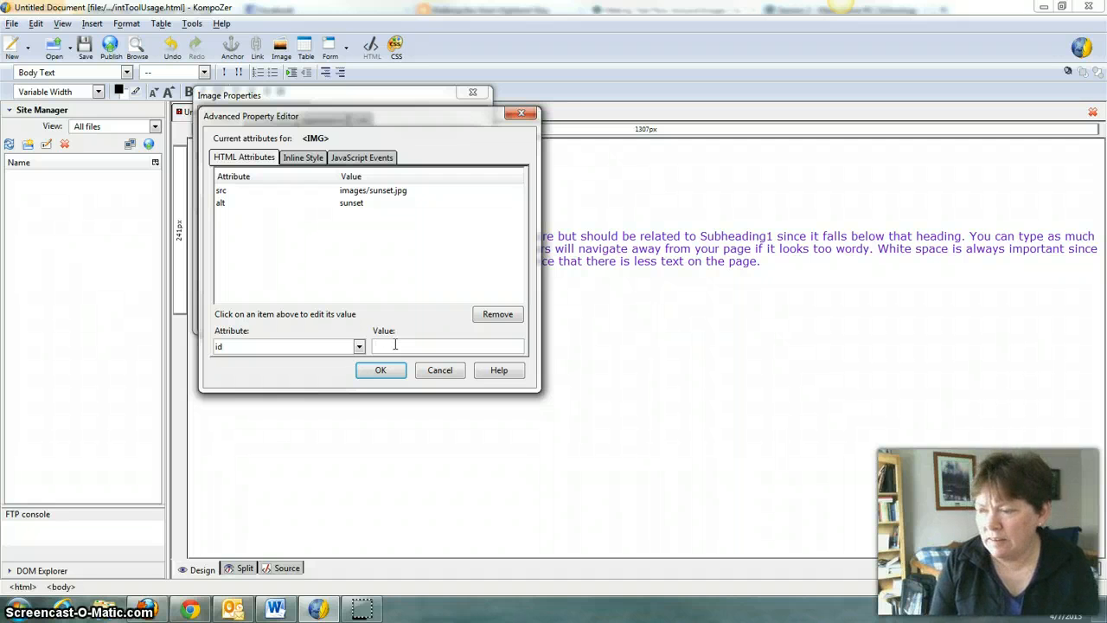
text(suns)
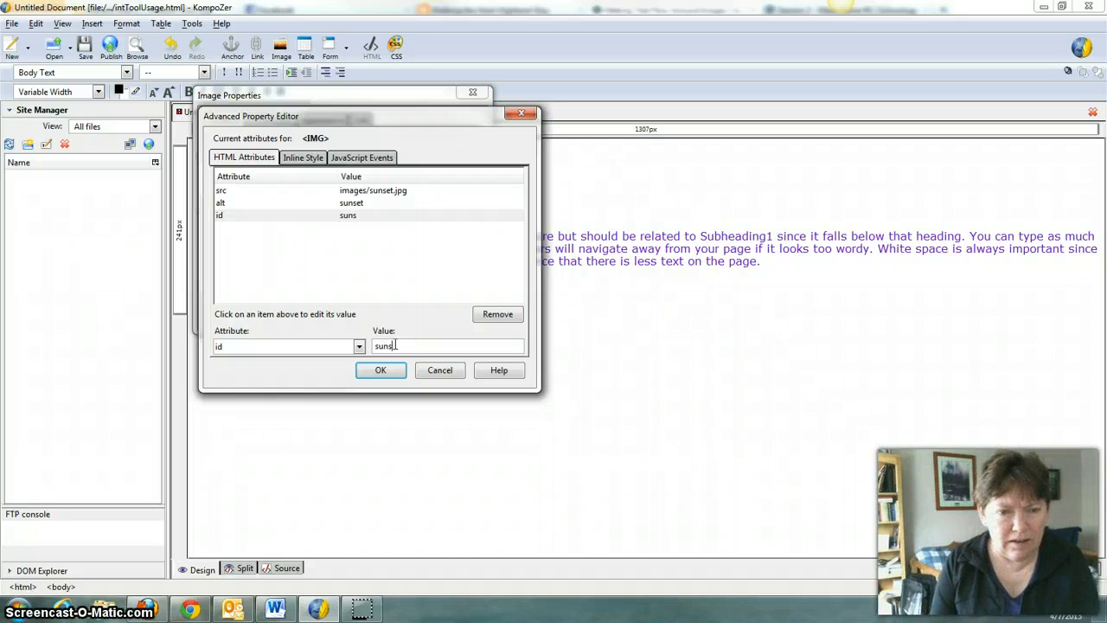
text(et)
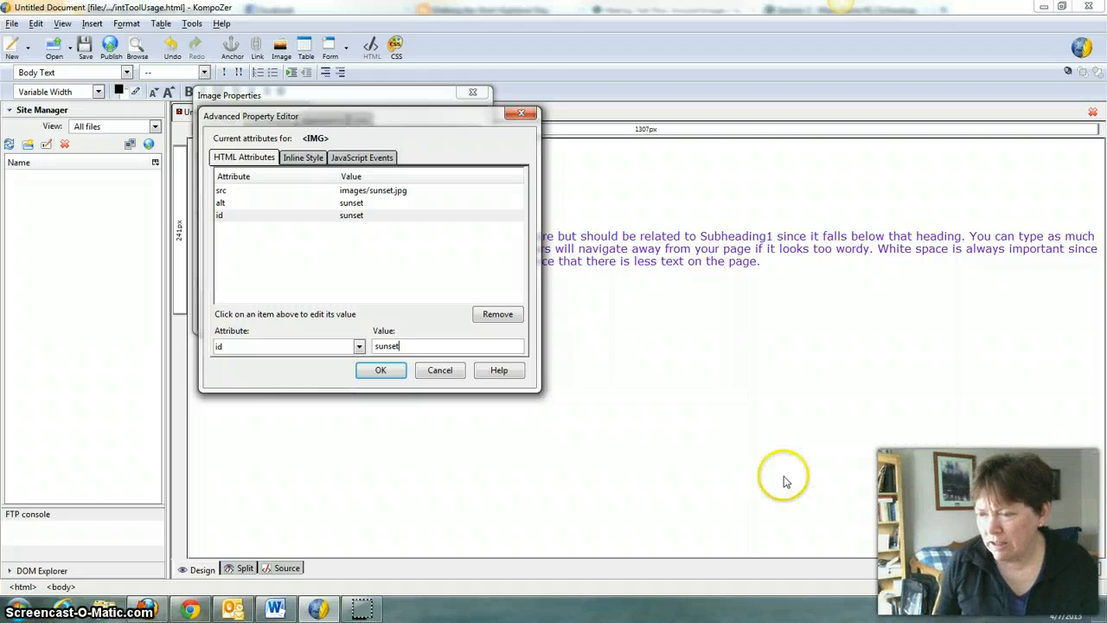
click(381, 369)
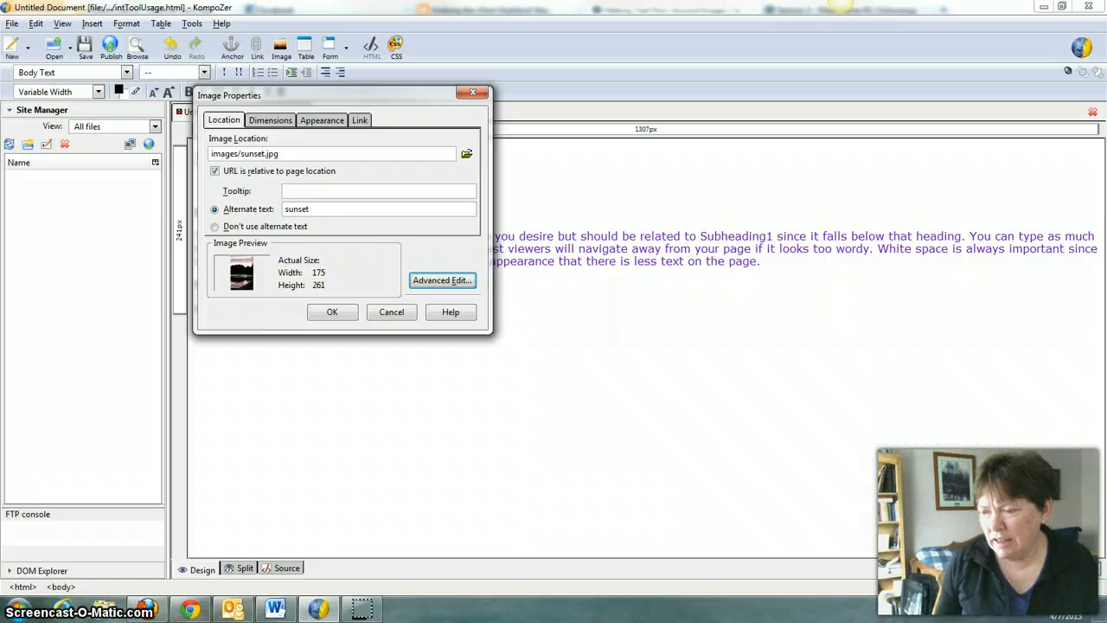
click(332, 313)
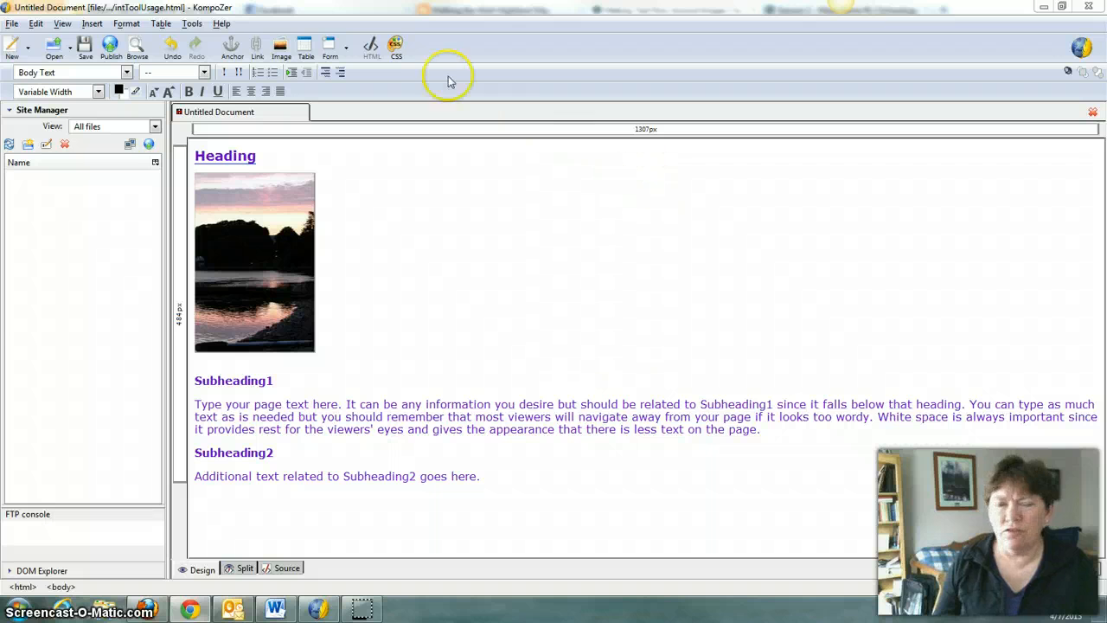
Create a style rule for the element ID #sunset in the practice.css stylesheet.
click(395, 47)
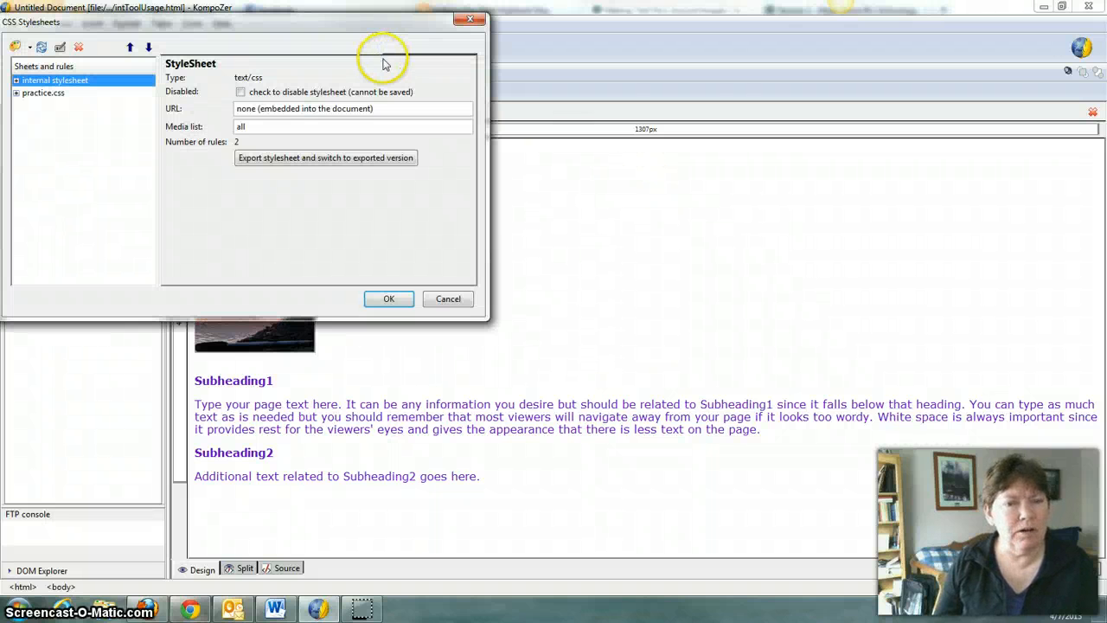
click(14, 94)
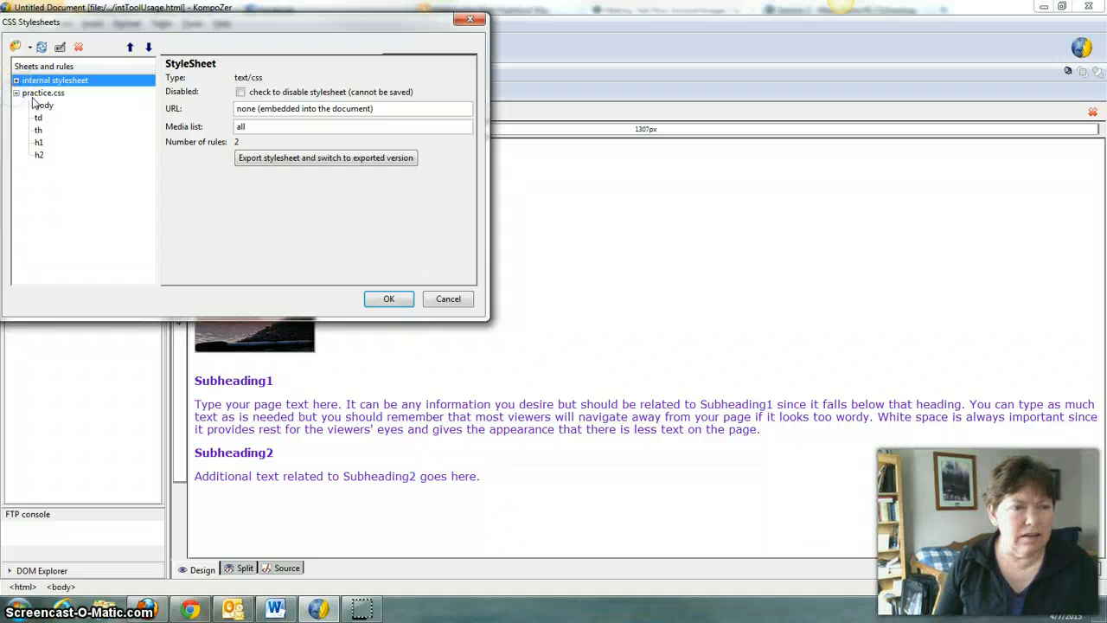
click(42, 93)
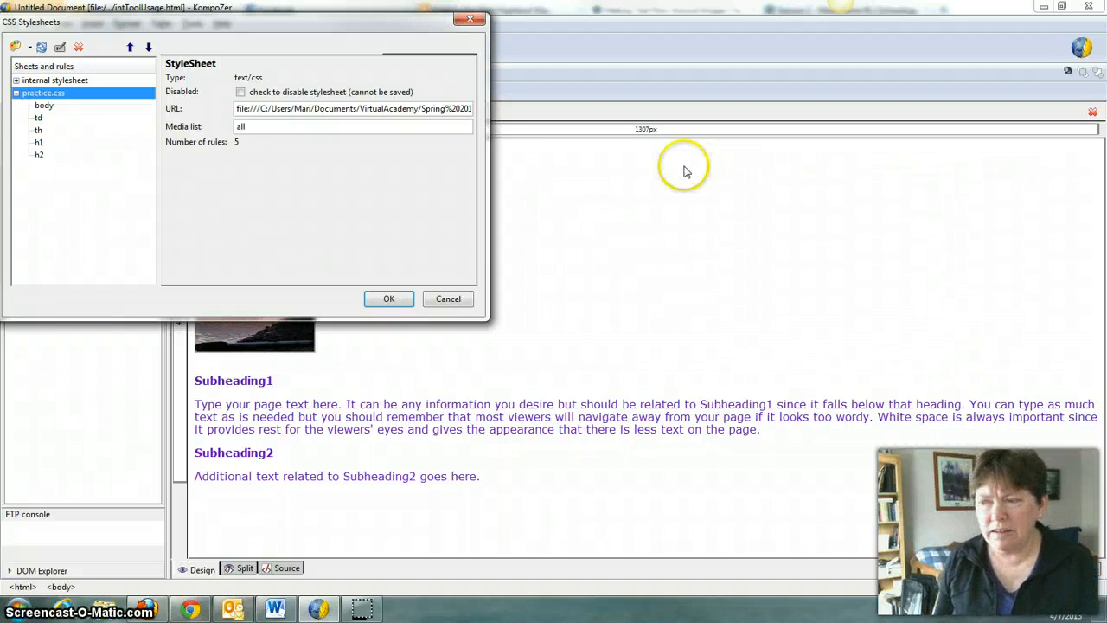
click(29, 46)
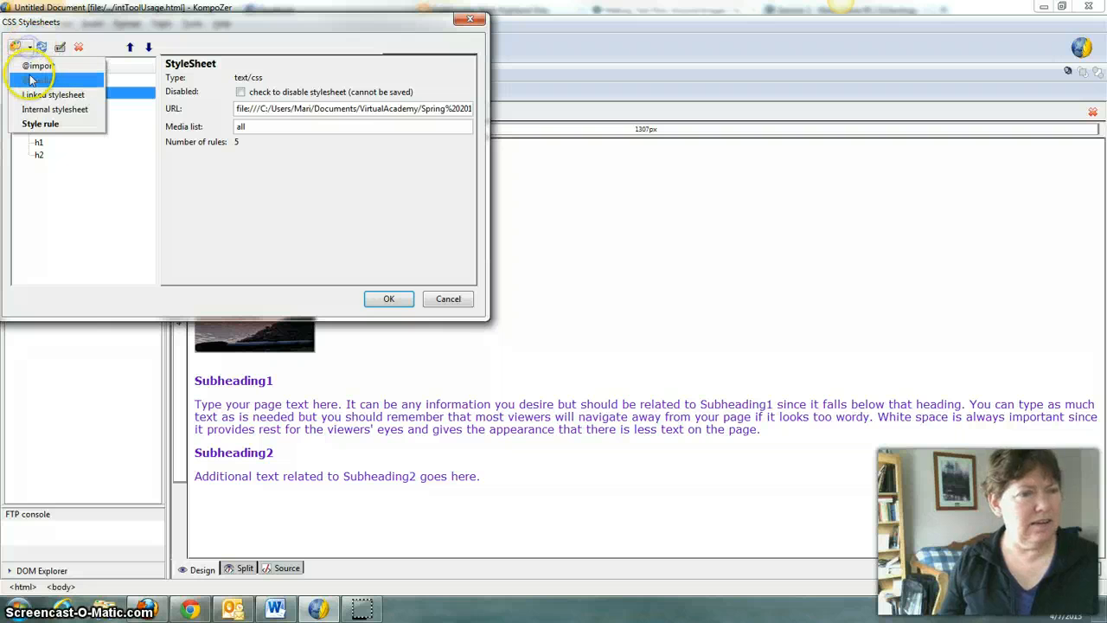
click(40, 124)
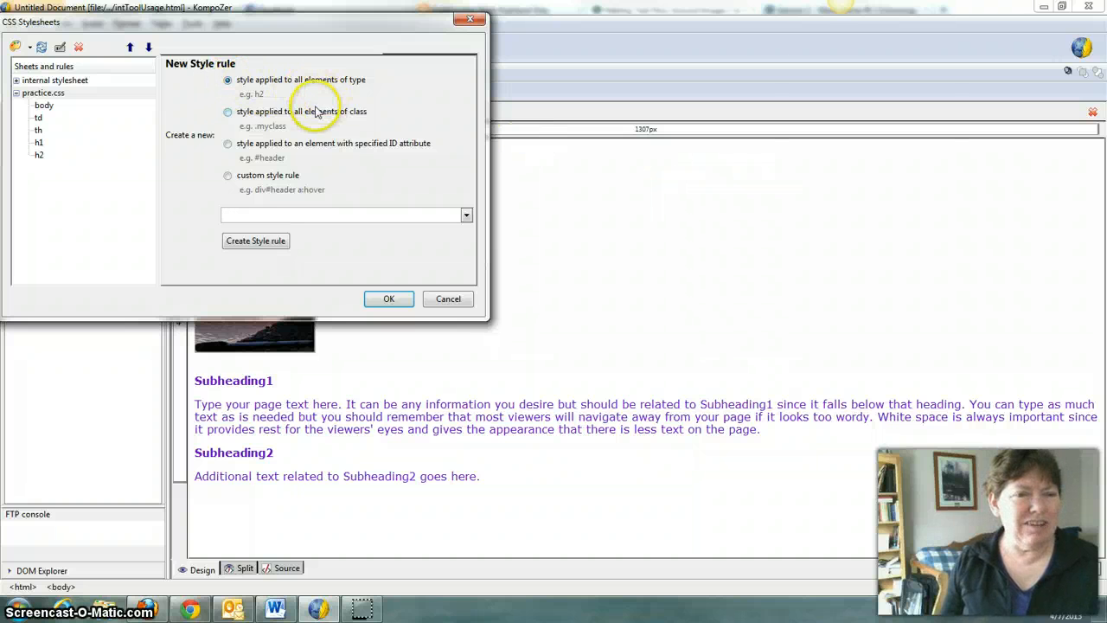
key(alt+p)
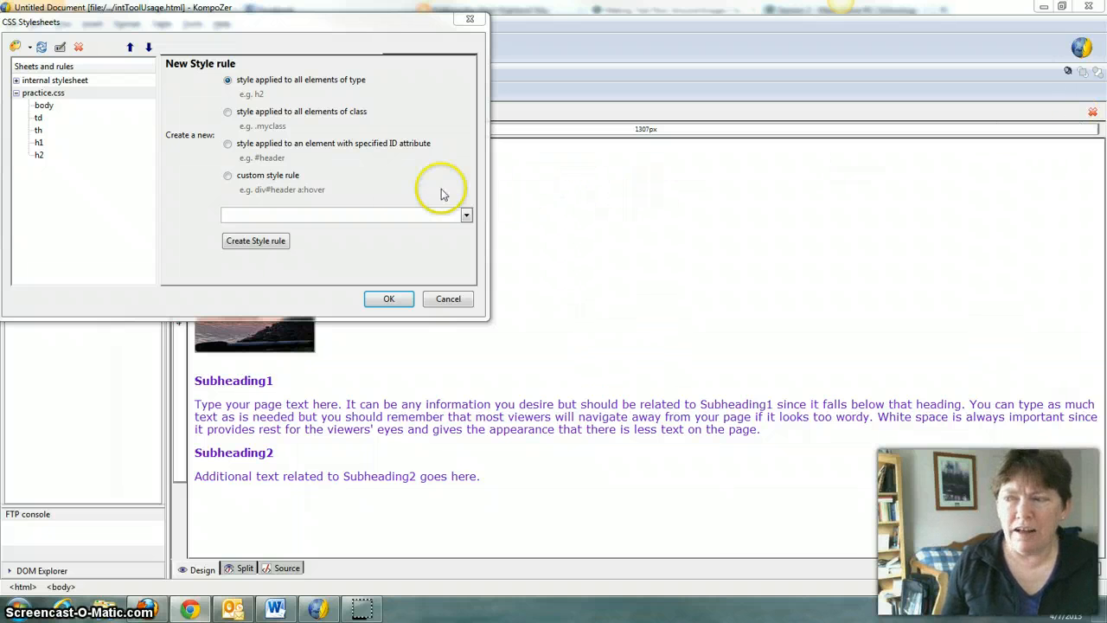
click(229, 147)
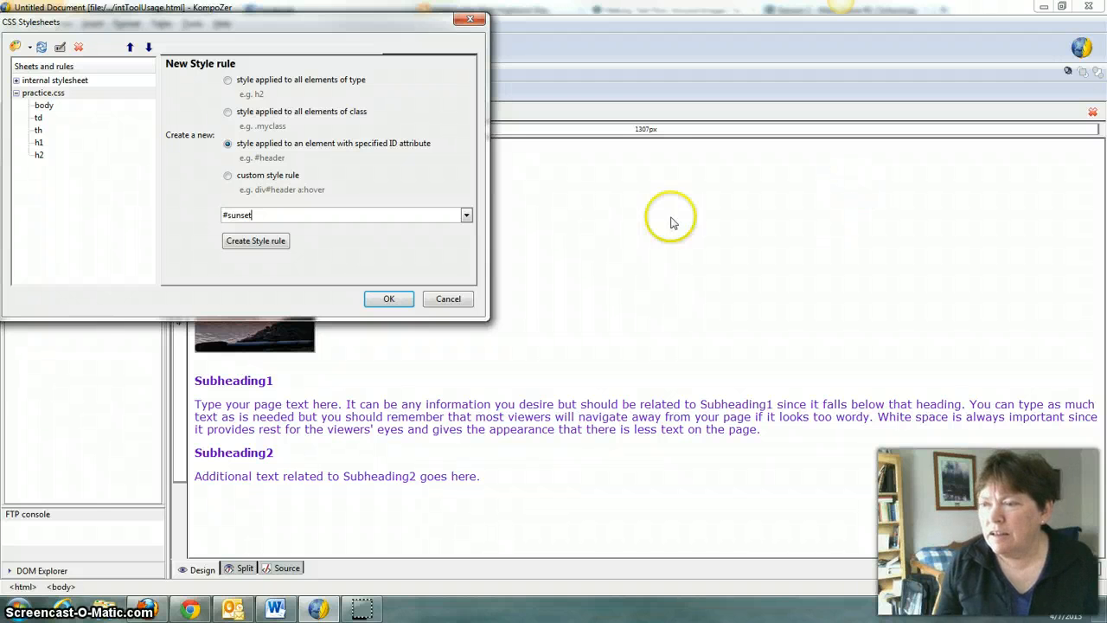
click(249, 242)
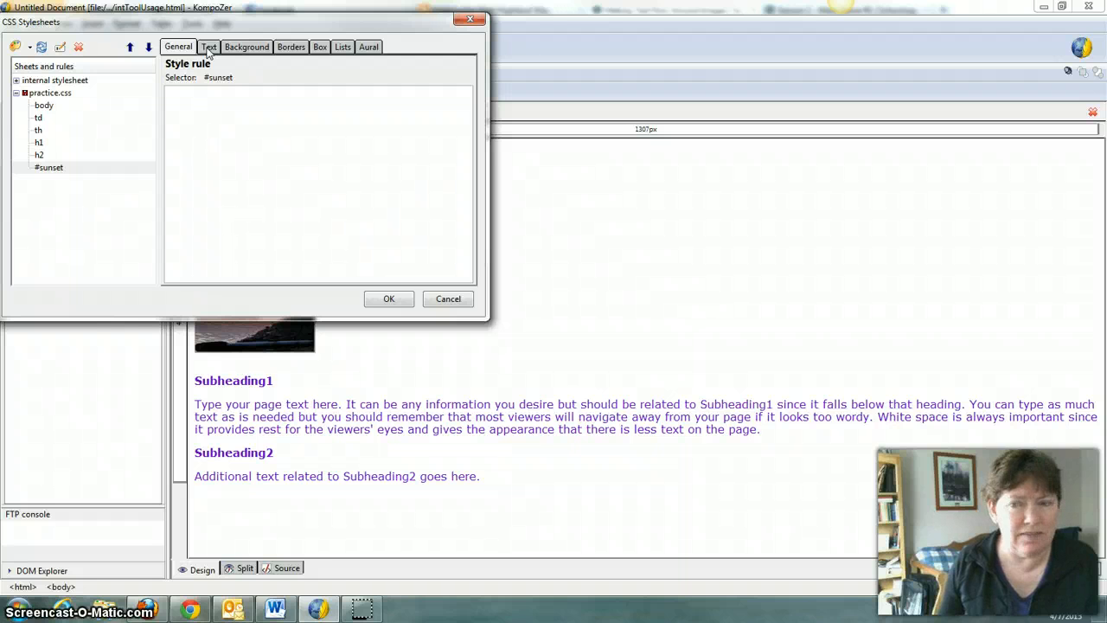
Set the #sunset rule's box float to left and its right padding to 10px.
click(319, 47)
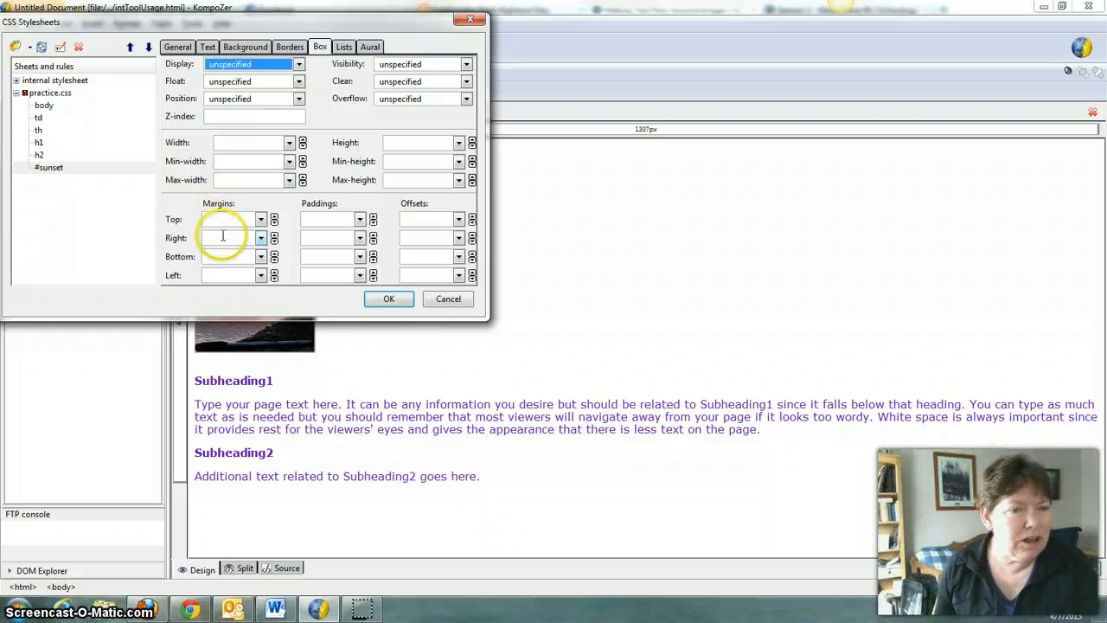
click(298, 81)
click(217, 115)
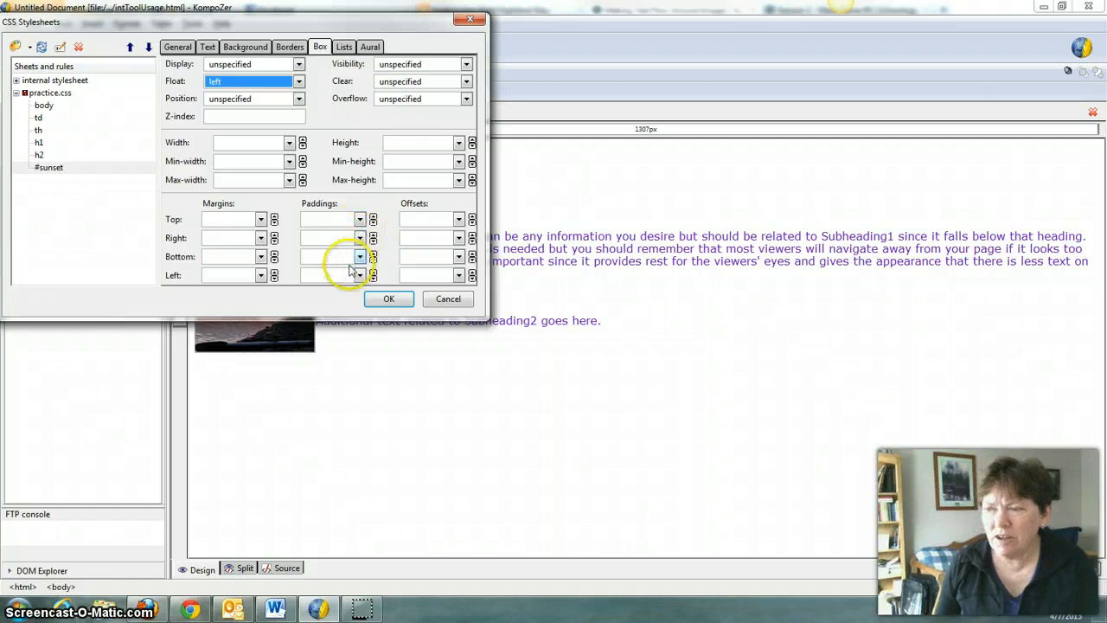
click(359, 238)
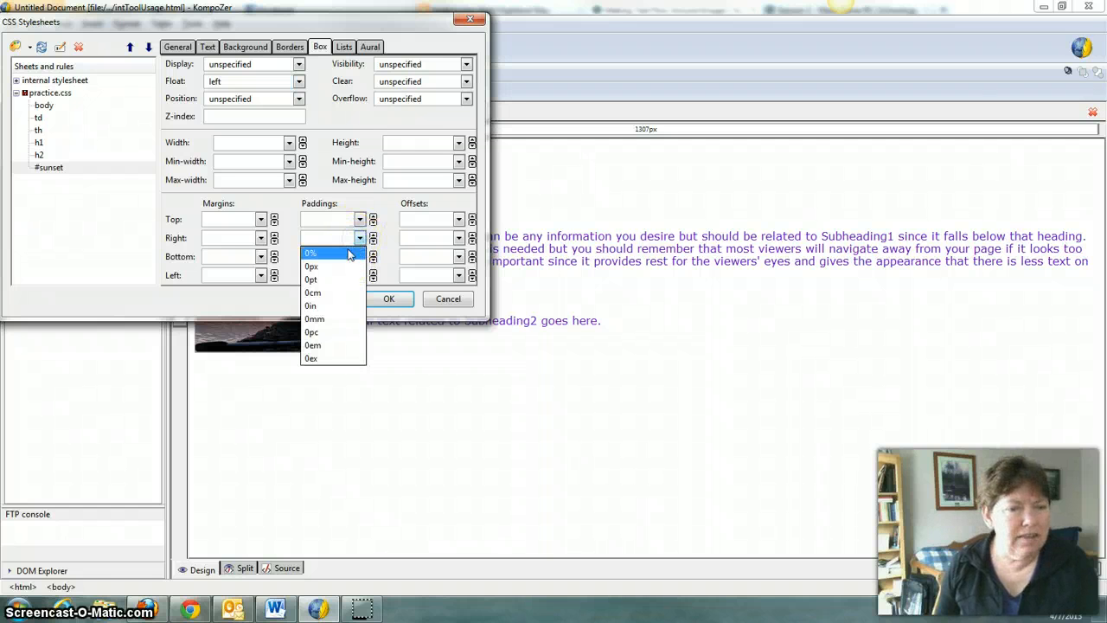
click(338, 270)
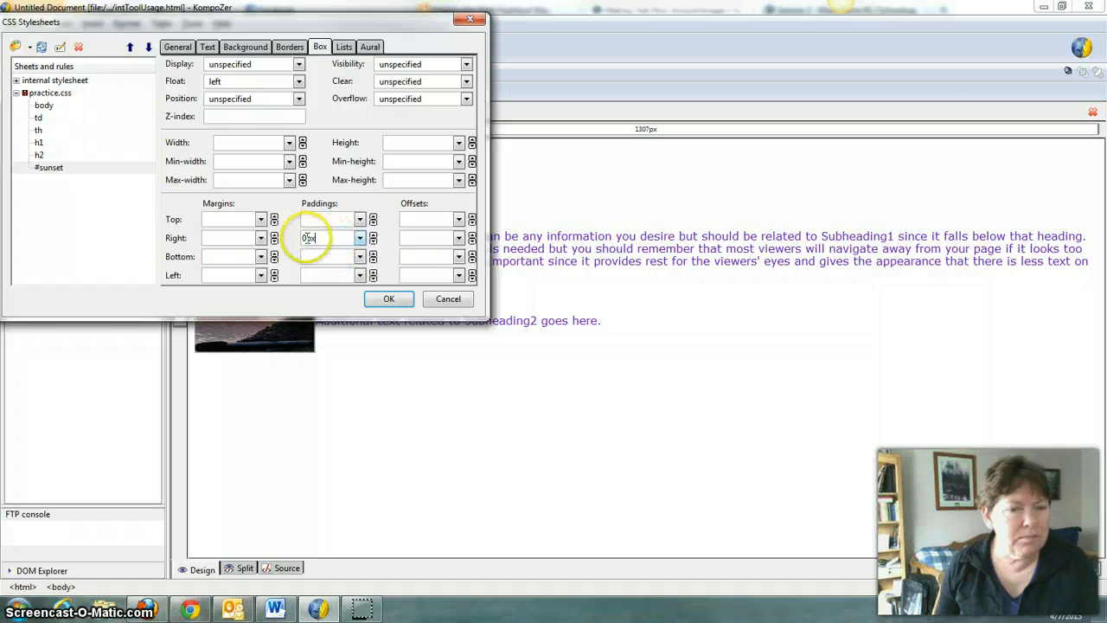
click(303, 238)
text(1)
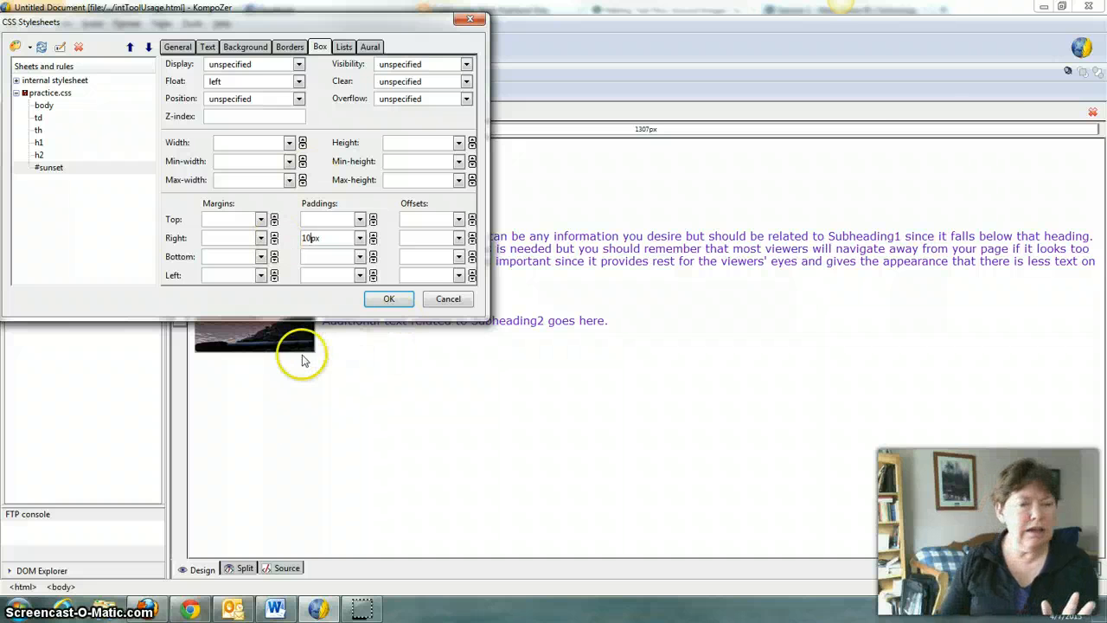
Move the stylesheet dialog clear of the sunset image, accept the style rule and save the page.
drag(250, 22, 761, 70)
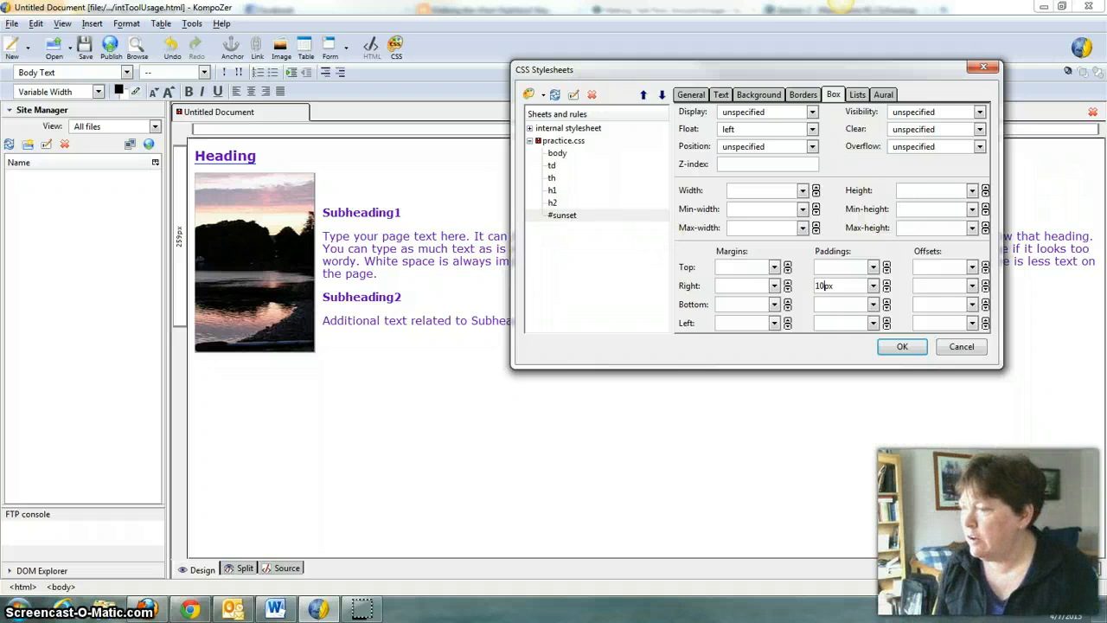
click(191, 608)
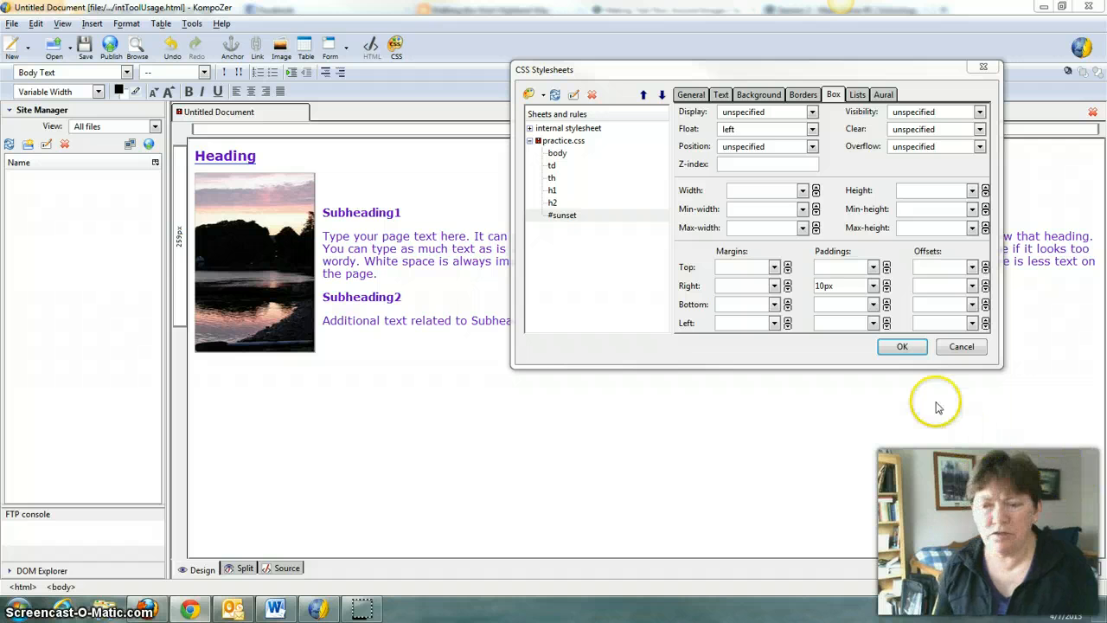
click(904, 346)
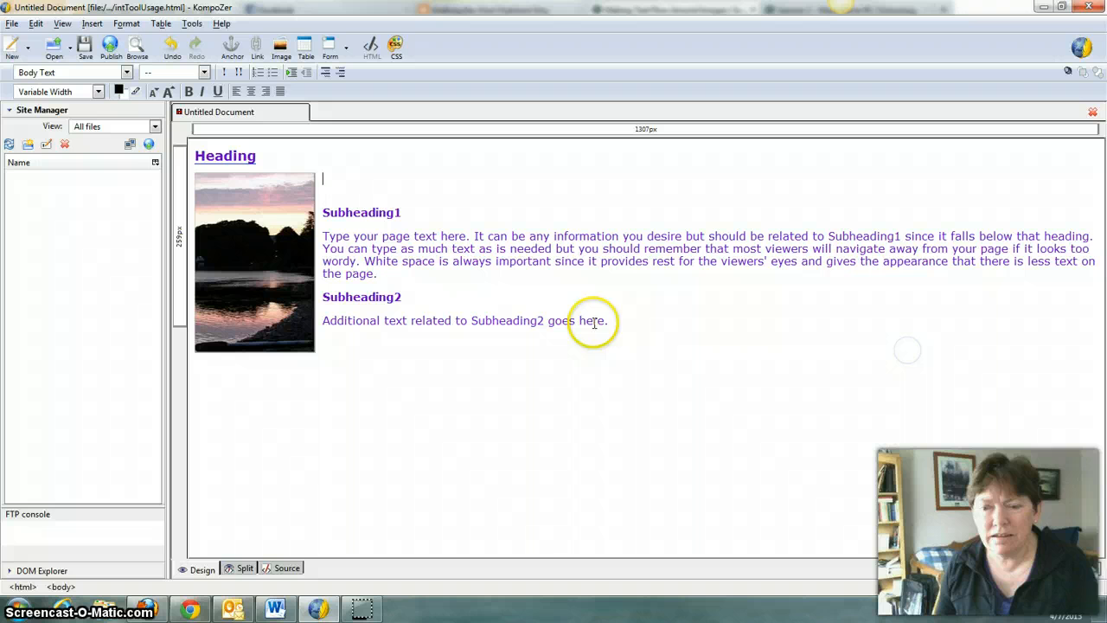
click(86, 52)
click(565, 321)
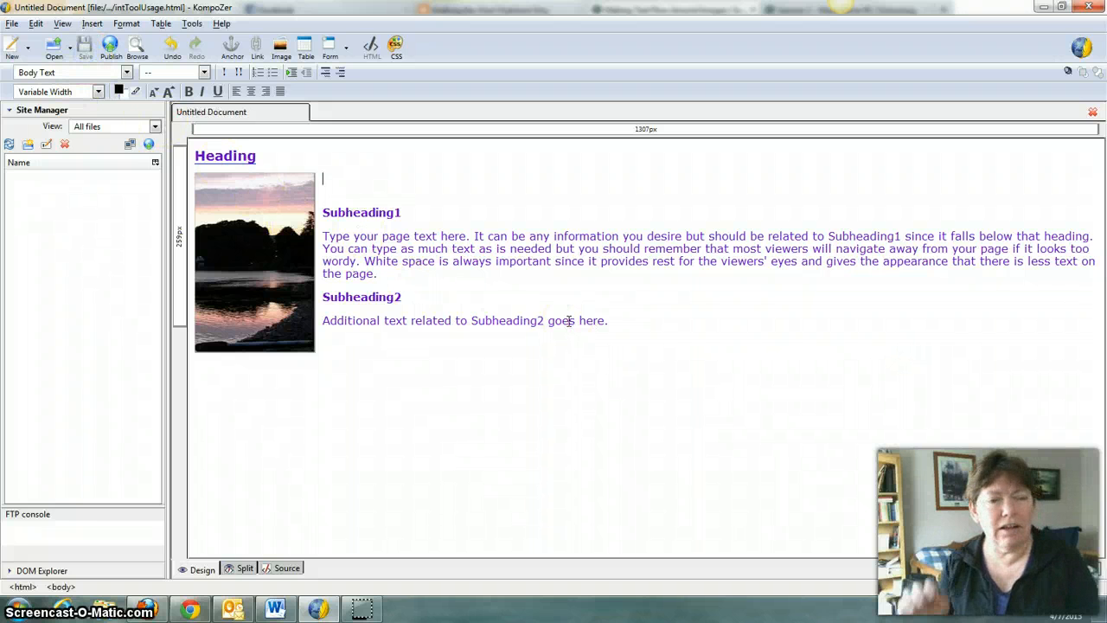